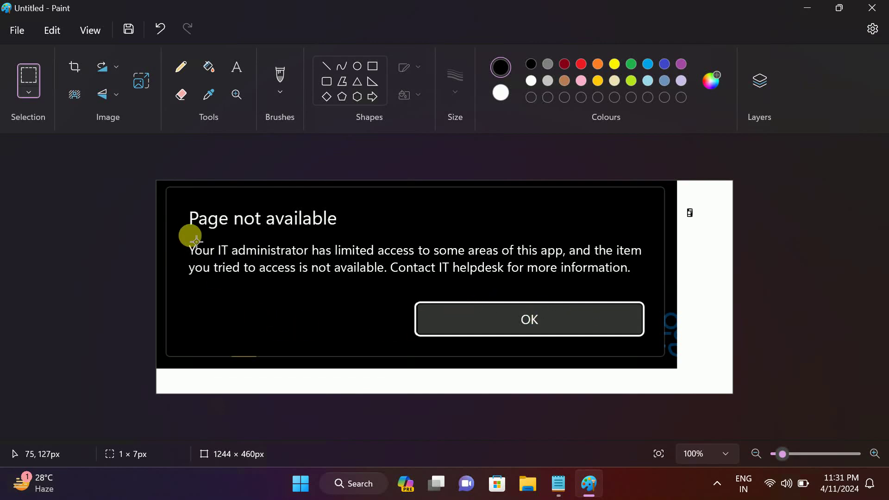
- Select the 'Page not available' warning in the Paint screenshot, then minimize Paint
{"action": "left_click_drag", "start_coordinate": [181, 204], "coordinate": [506, 317]}
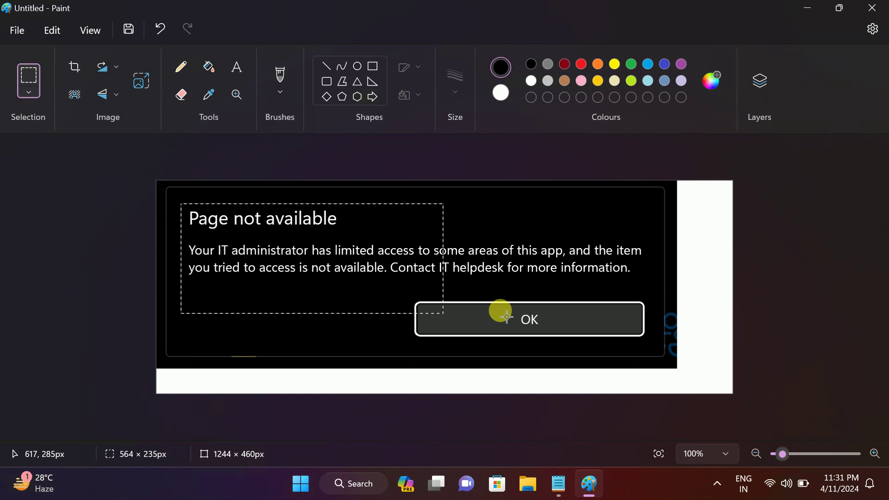
{"action": "left_click_drag", "start_coordinate": [507, 316], "coordinate": [666, 304]}
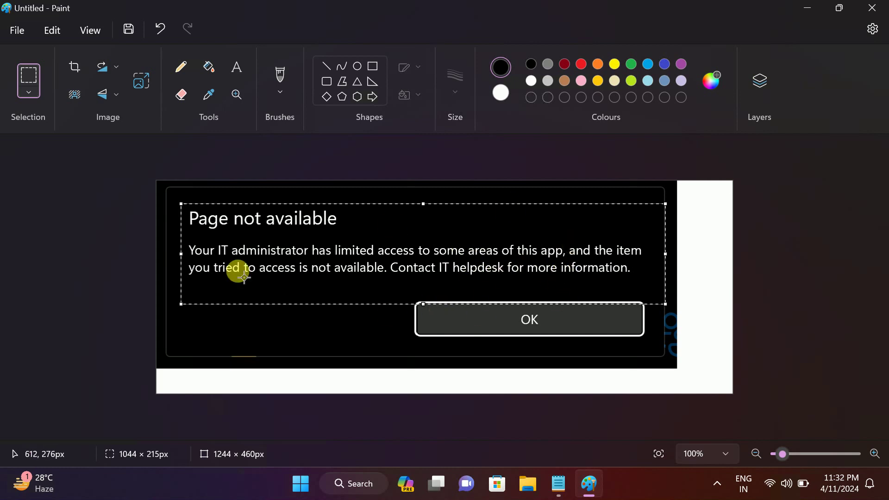
{"action": "left_click_drag", "start_coordinate": [169, 196], "coordinate": [208, 217]}
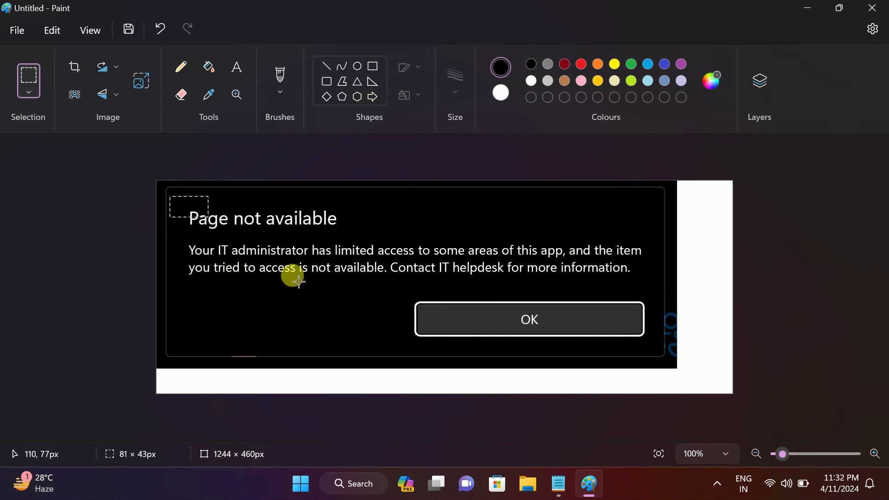
{"action": "left_click_drag", "start_coordinate": [299, 281], "coordinate": [623, 381]}
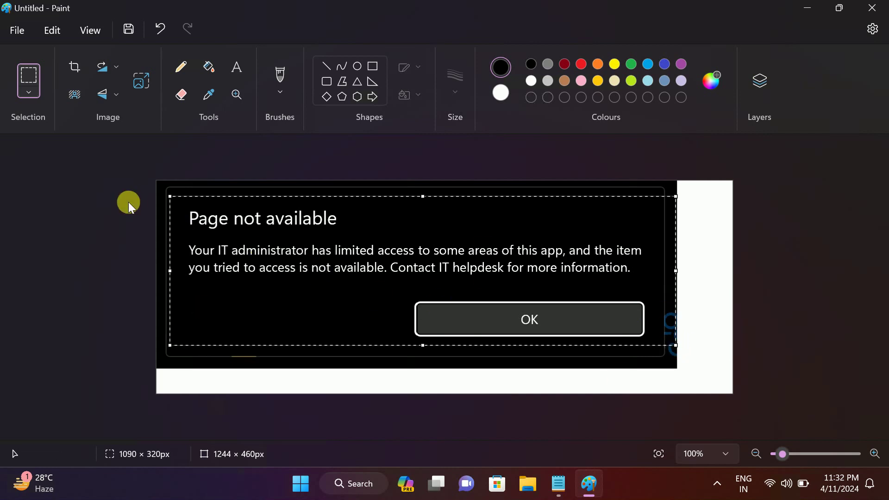
{"action": "left_click", "coordinate": [807, 10]}
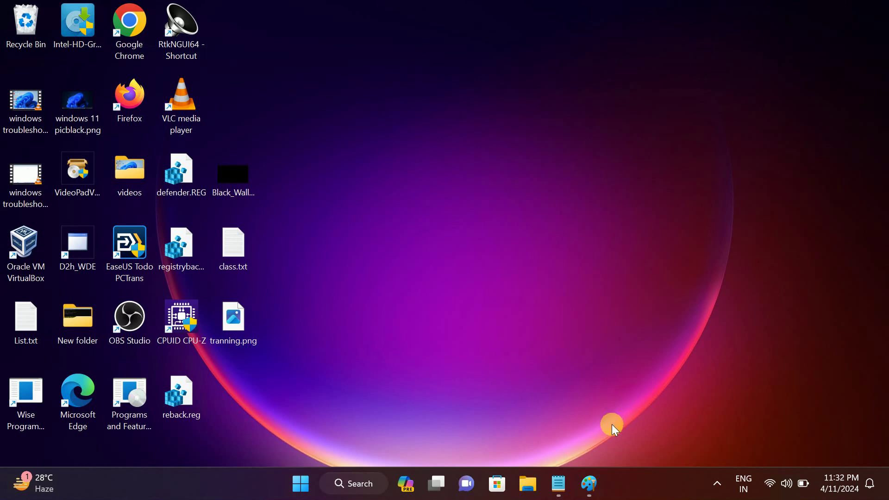
{"action": "left_click", "coordinate": [590, 484]}
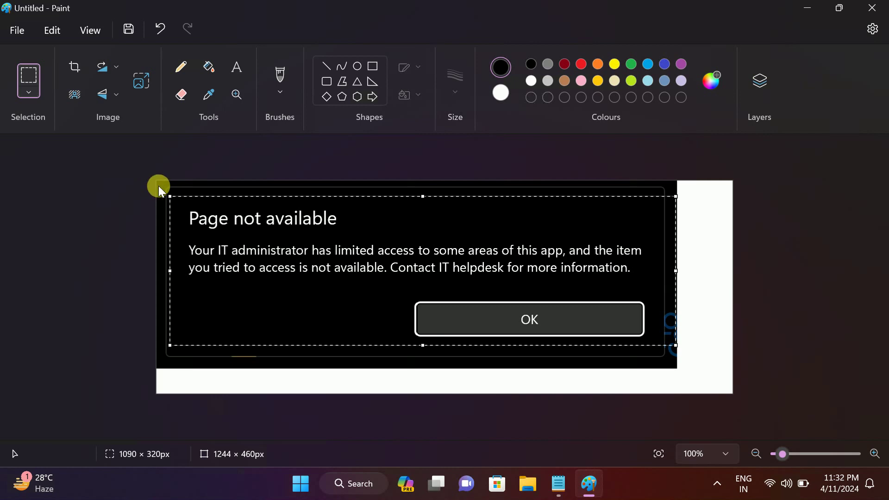
{"action": "left_click", "coordinate": [808, 8]}
- Launch Edit group policy from a 'group' search and maximize the editor
{"action": "left_click", "coordinate": [352, 485]}
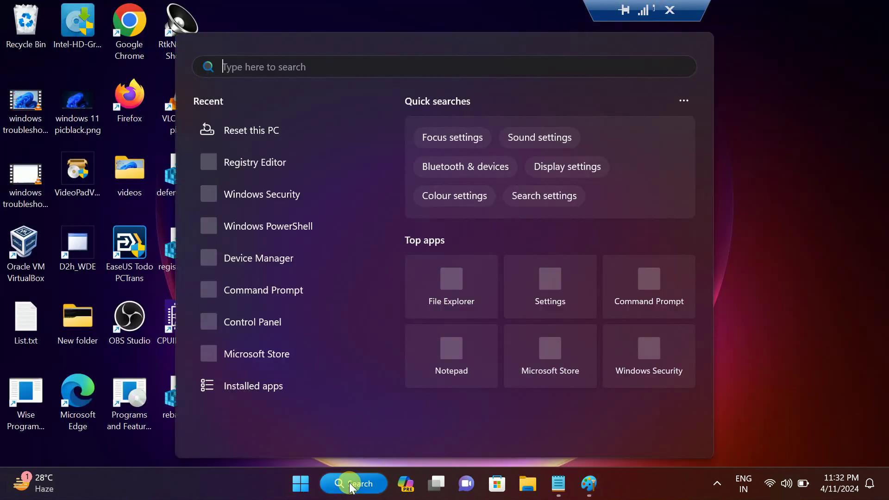
{"action": "type", "text": "gr"}
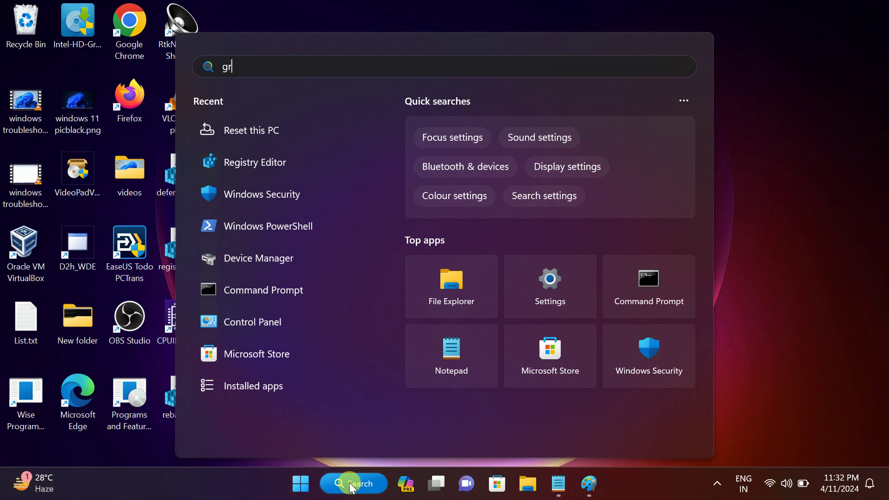
{"action": "type", "text": "oup"}
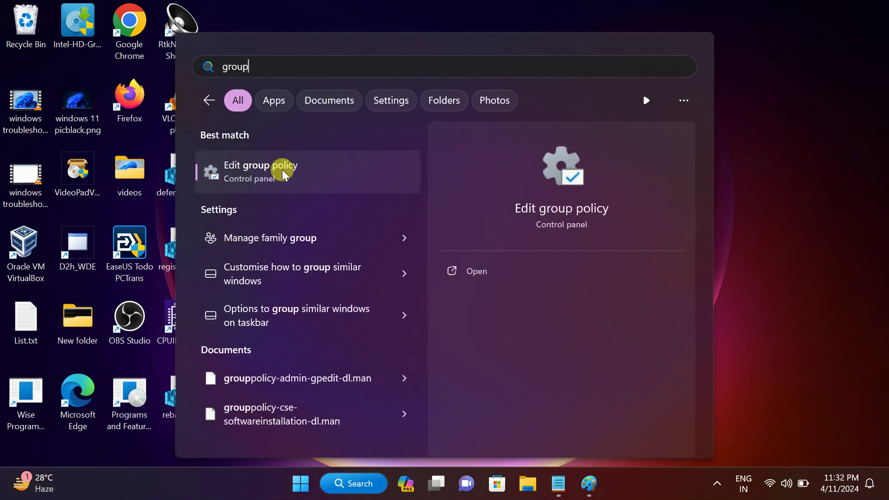
{"action": "left_click", "coordinate": [283, 171]}
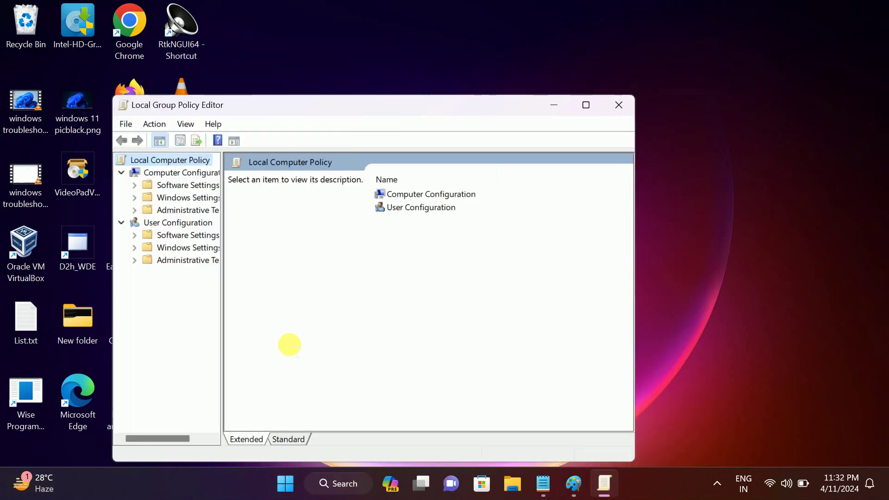
{"action": "left_click", "coordinate": [586, 105]}
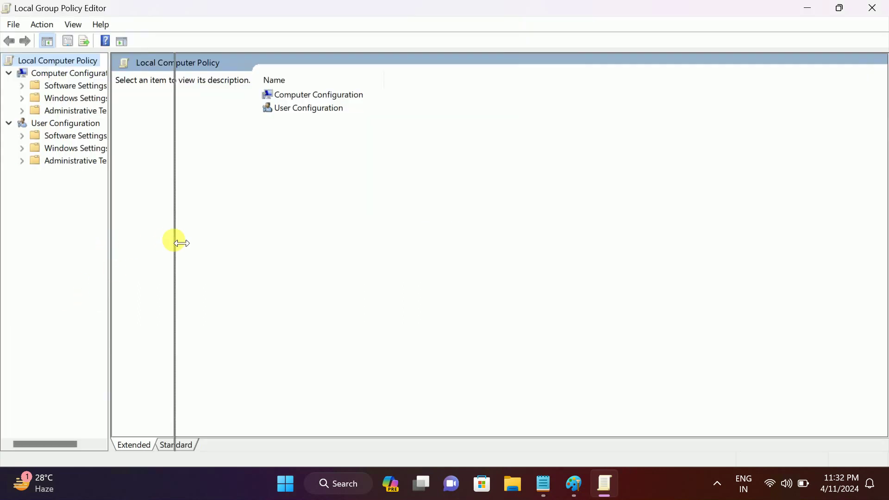
- Expand Administrative Templates > Windows Components > Windows Security and show the Virus and threat protection policies
{"action": "left_click_drag", "start_coordinate": [108, 248], "coordinate": [174, 240]}
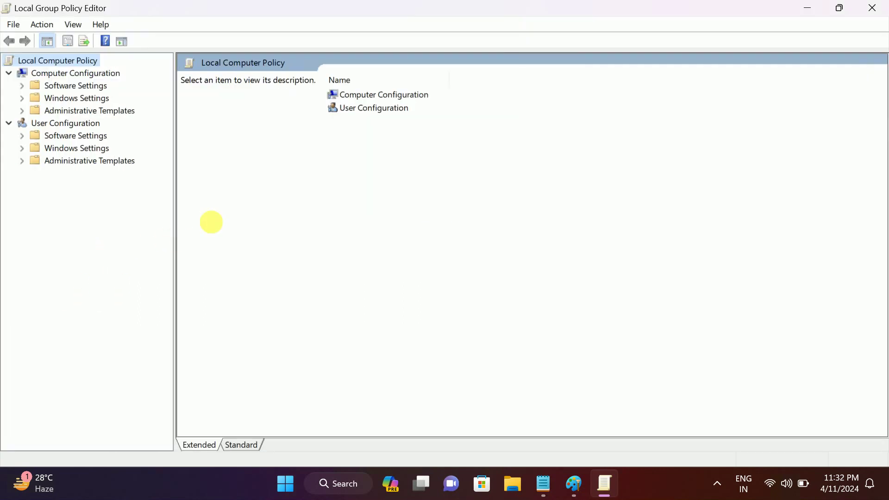
{"action": "double_click", "coordinate": [59, 115]}
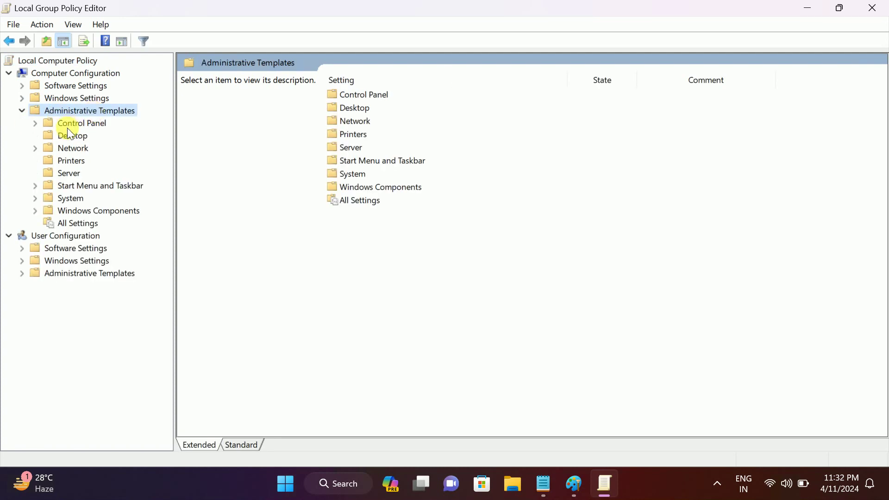
{"action": "double_click", "coordinate": [71, 211]}
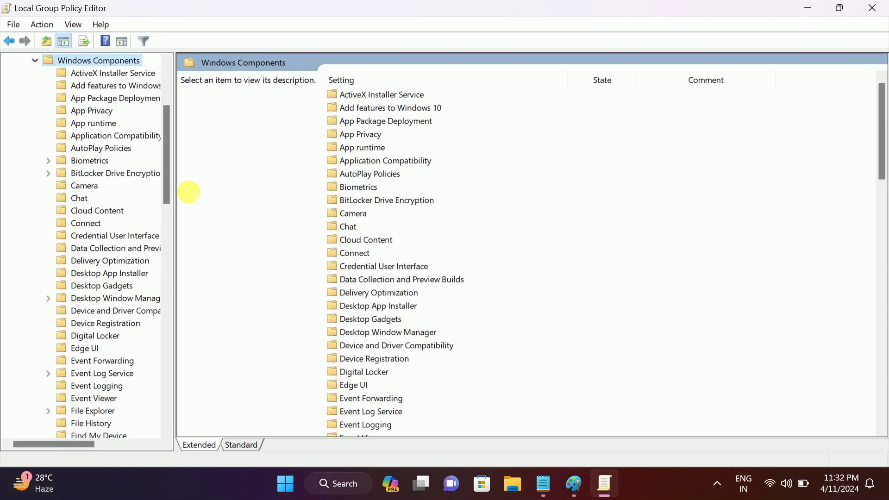
{"action": "mouse_move", "coordinate": [165, 155]}
{"action": "left_click_drag", "start_coordinate": [166, 150], "coordinate": [150, 387]}
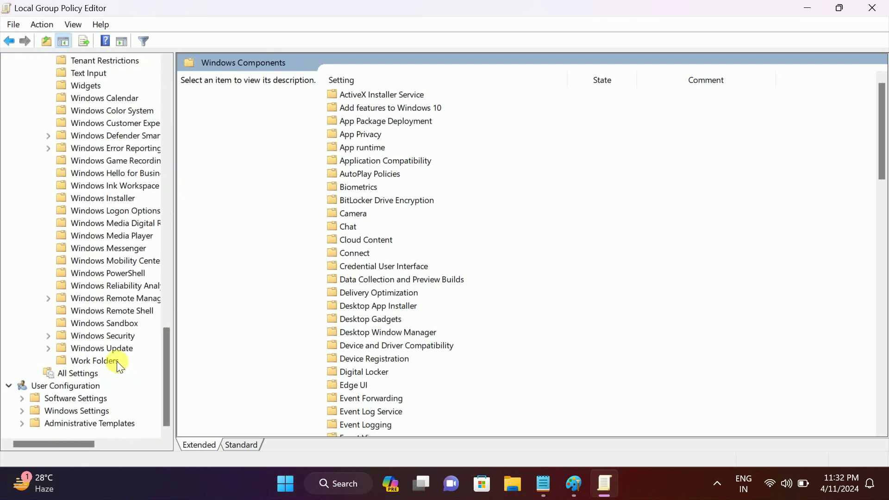
{"action": "double_click", "coordinate": [87, 336]}
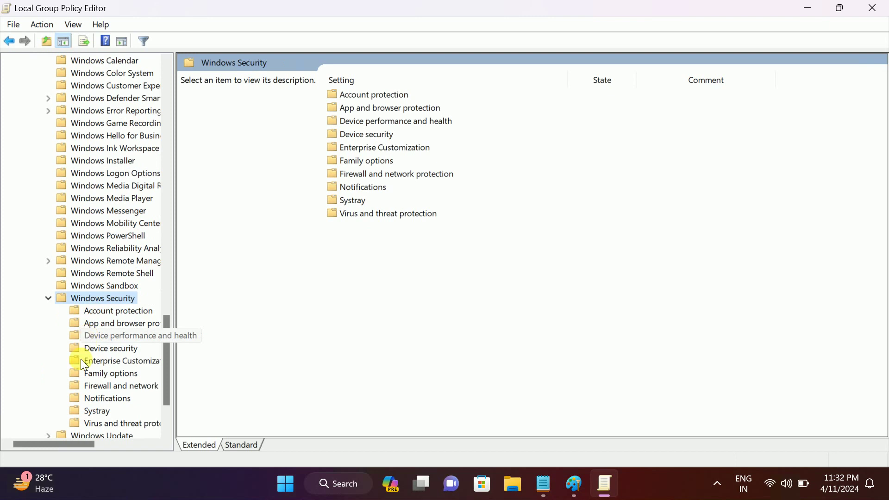
{"action": "scroll", "coordinate": [119, 313], "scroll_direction": "down", "scroll_amount": 1}
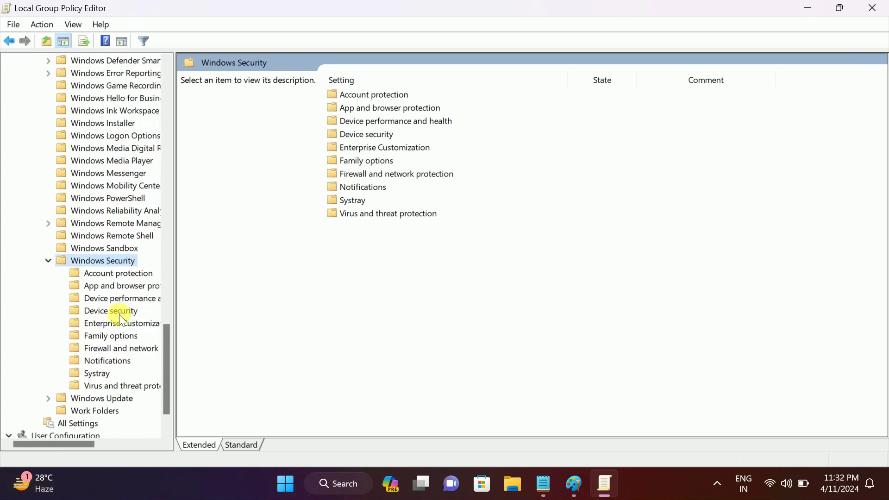
{"action": "left_click", "coordinate": [116, 385]}
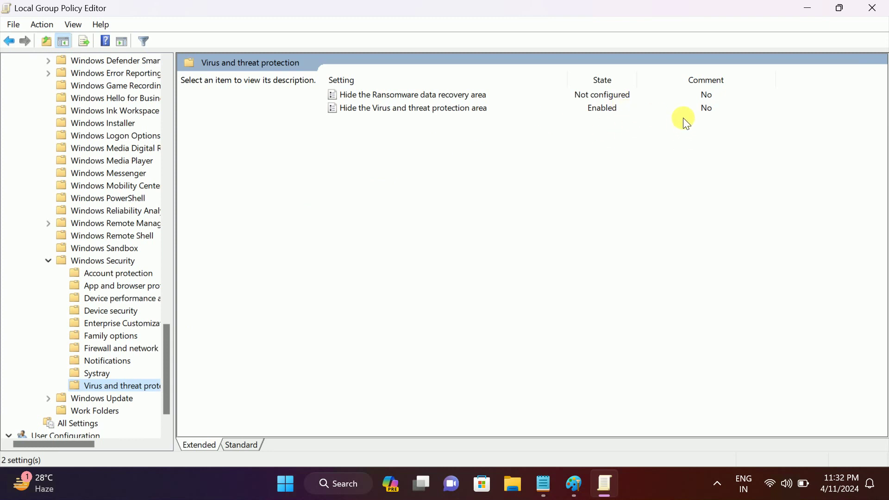
- Set 'Hide the Virus and threat protection area' to Not Configured and apply it
{"action": "left_click", "coordinate": [430, 111]}
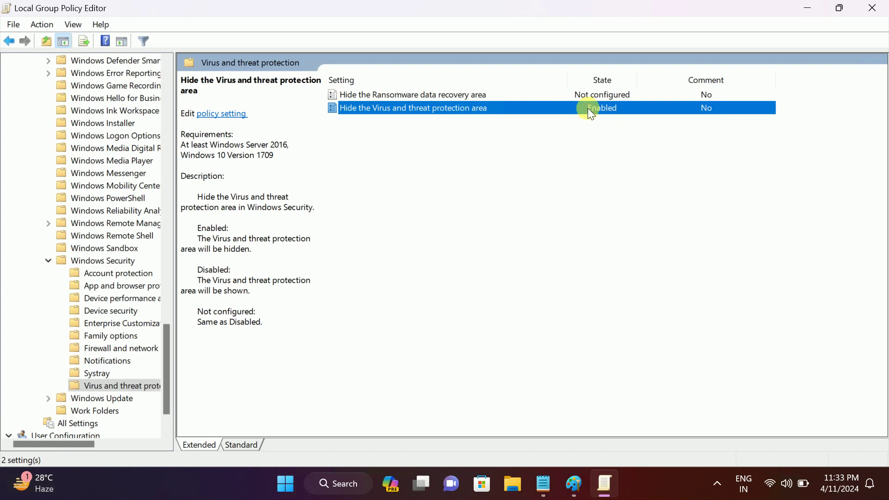
{"action": "double_click", "coordinate": [443, 111]}
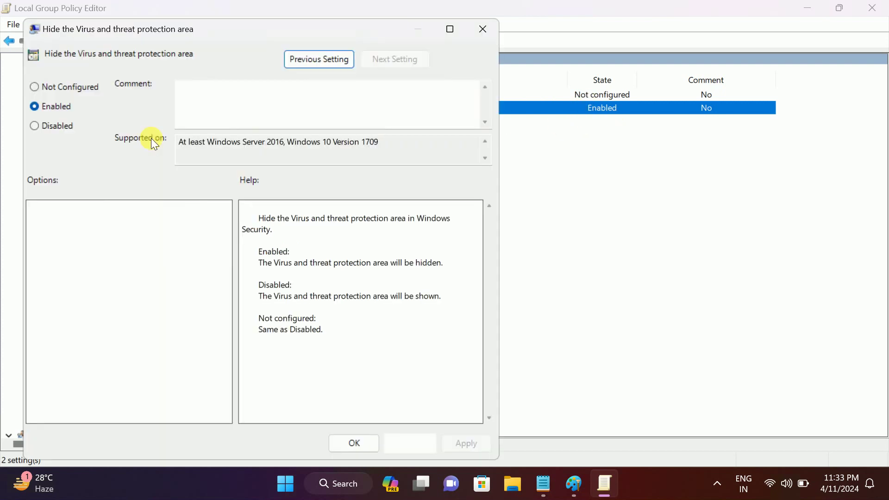
{"action": "left_click", "coordinate": [42, 87]}
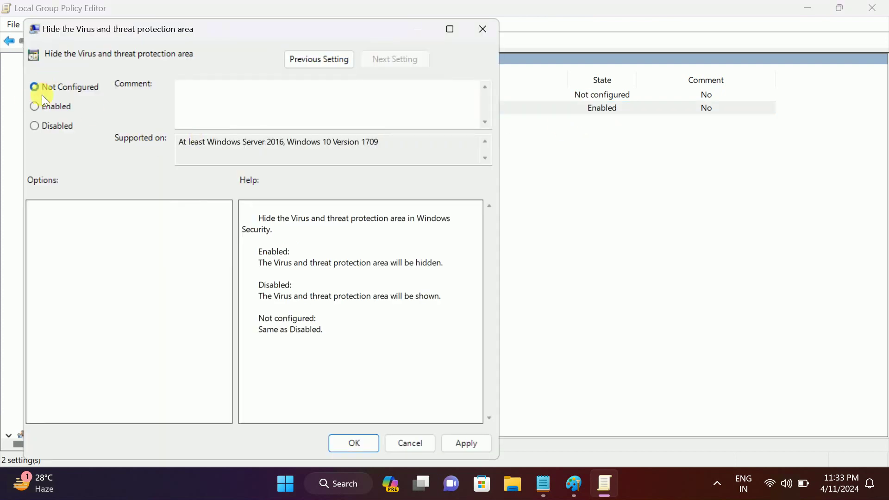
{"action": "left_click", "coordinate": [474, 437]}
{"action": "left_click", "coordinate": [356, 440]}
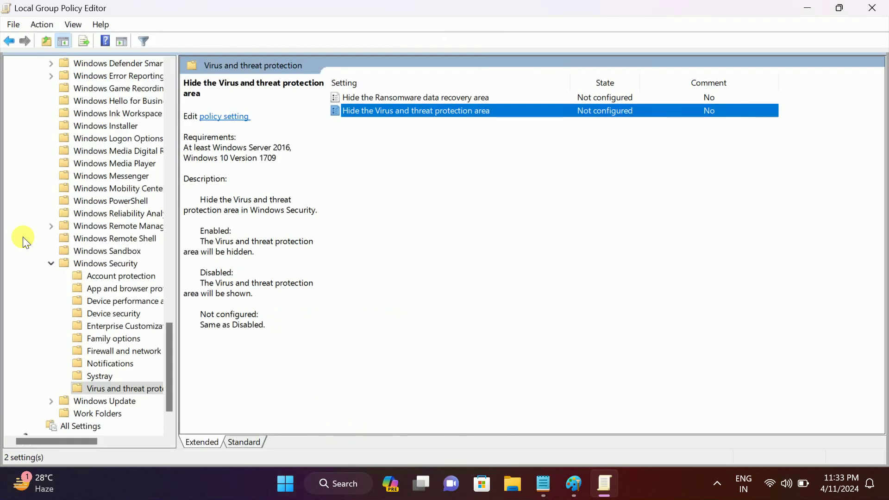
{"action": "left_click", "coordinate": [101, 374]}
- Browse the Firewall, Device performance and Account protection policies, then collapse Windows Security
{"action": "left_click", "coordinate": [111, 351]}
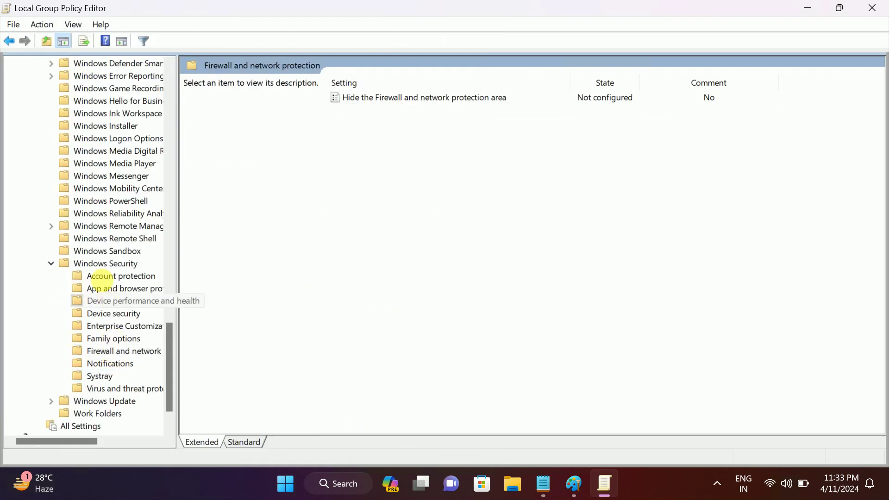
{"action": "left_click", "coordinate": [106, 301]}
{"action": "left_click", "coordinate": [99, 274]}
{"action": "left_click", "coordinate": [83, 266]}
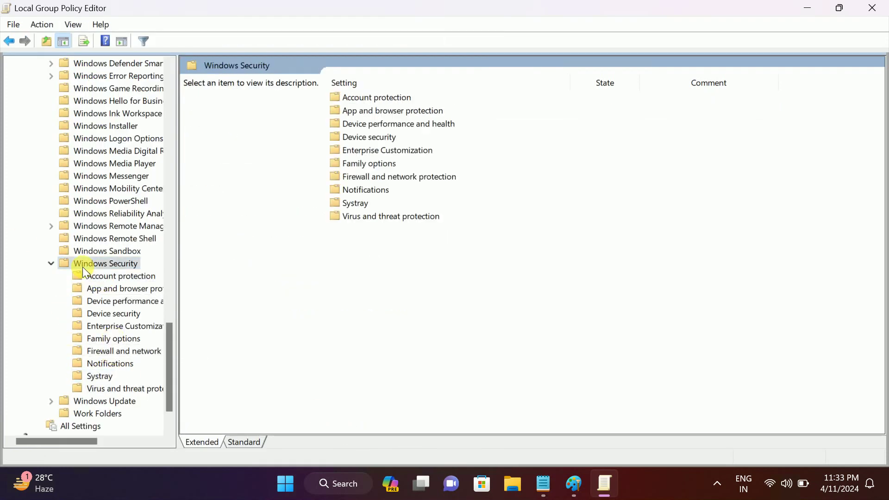
{"action": "left_click", "coordinate": [54, 265]}
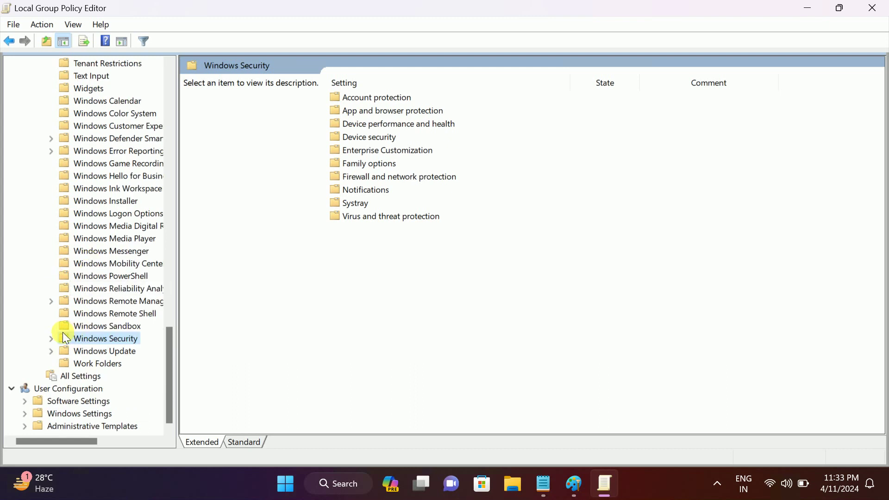
- Collapse the Windows Components branch and close Local Group Policy Editor
{"action": "left_click", "coordinate": [53, 336]}
{"action": "scroll", "coordinate": [100, 294], "scroll_direction": "up", "scroll_amount": 3}
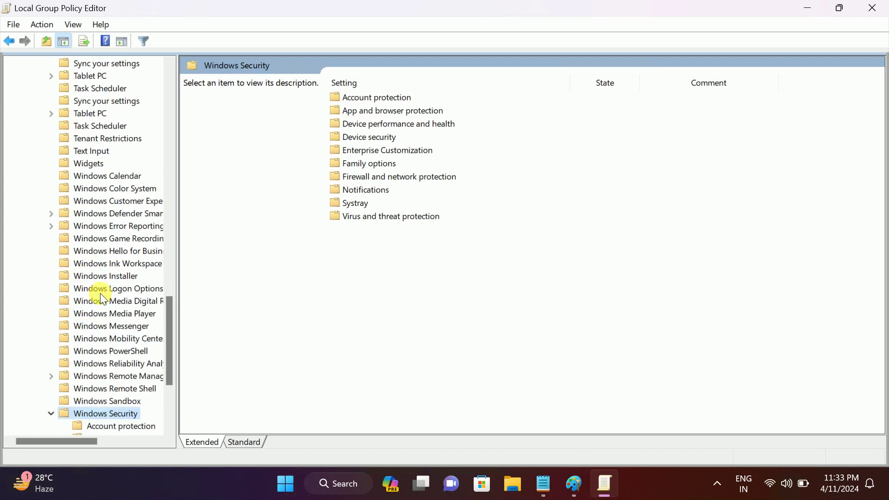
{"action": "scroll", "coordinate": [100, 232], "scroll_direction": "up", "scroll_amount": 2}
{"action": "scroll", "coordinate": [100, 171], "scroll_direction": "up", "scroll_amount": 5}
{"action": "scroll", "coordinate": [101, 176], "scroll_direction": "up", "scroll_amount": 2}
{"action": "scroll", "coordinate": [101, 176], "scroll_direction": "up", "scroll_amount": 6}
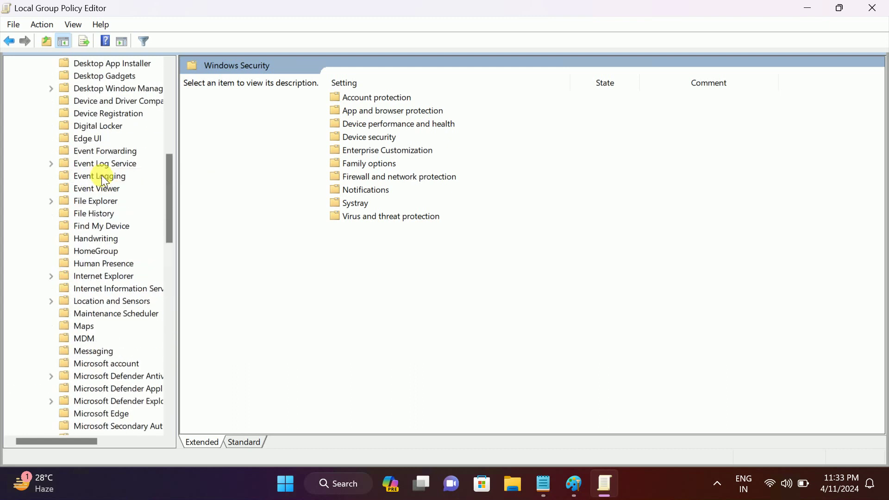
{"action": "scroll", "coordinate": [101, 172], "scroll_direction": "up", "scroll_amount": 3}
{"action": "scroll", "coordinate": [101, 164], "scroll_direction": "up", "scroll_amount": 5}
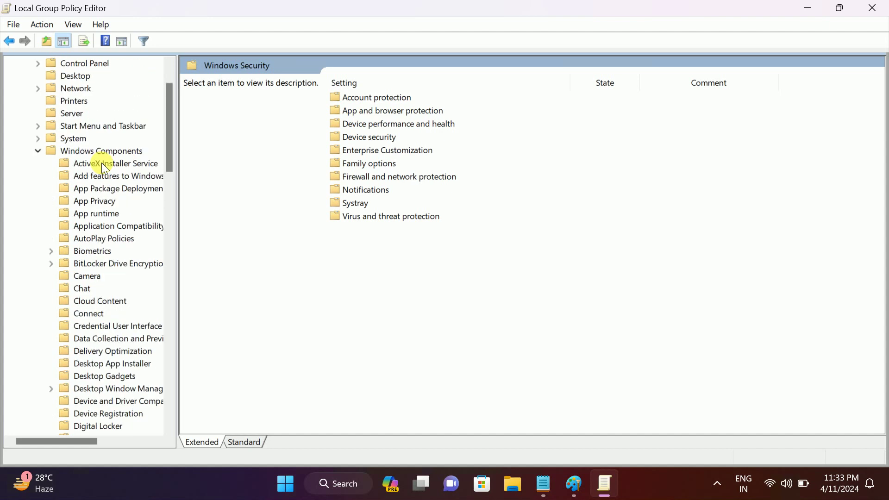
{"action": "left_click", "coordinate": [37, 152]}
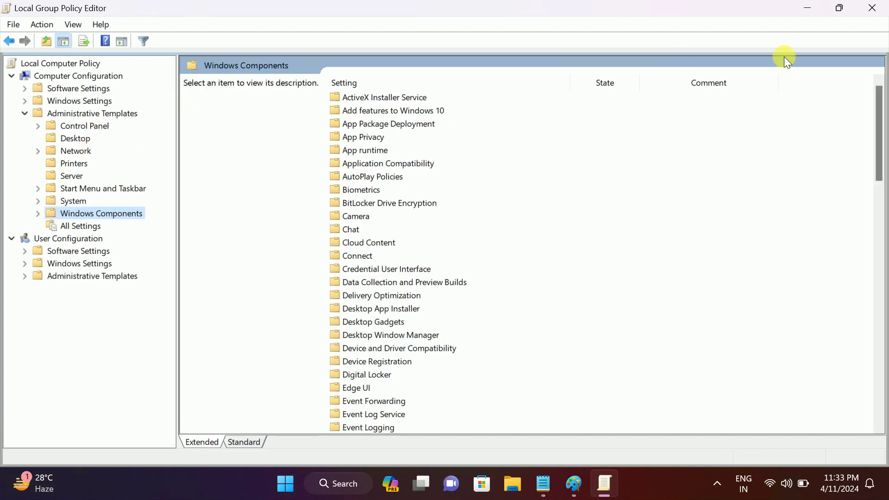
{"action": "left_click", "coordinate": [870, 7]}
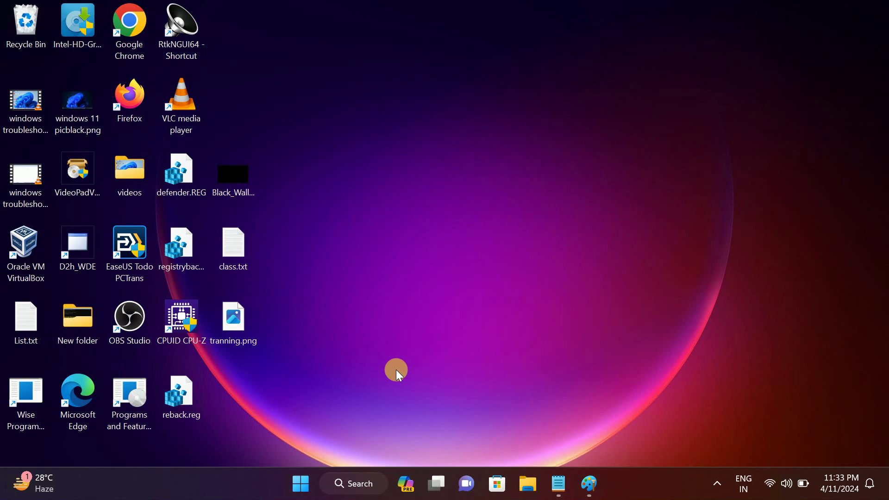
{"action": "left_click", "coordinate": [353, 483]}
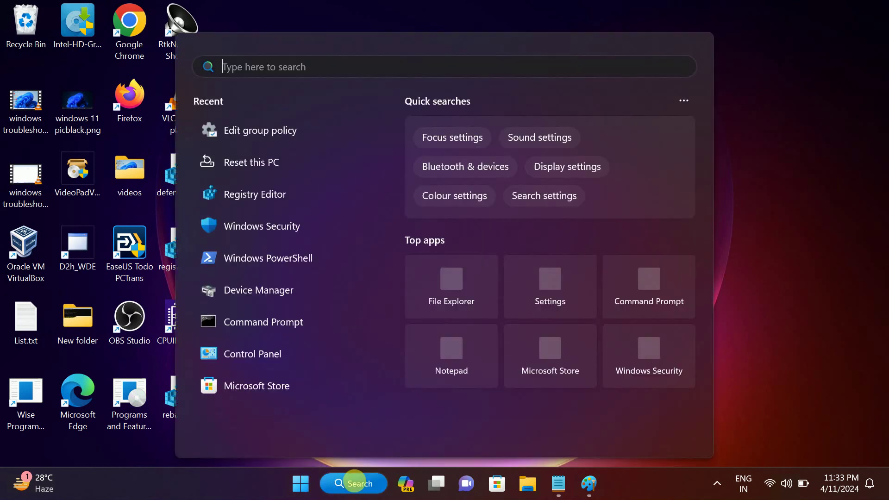
{"action": "left_click", "coordinate": [309, 143]}
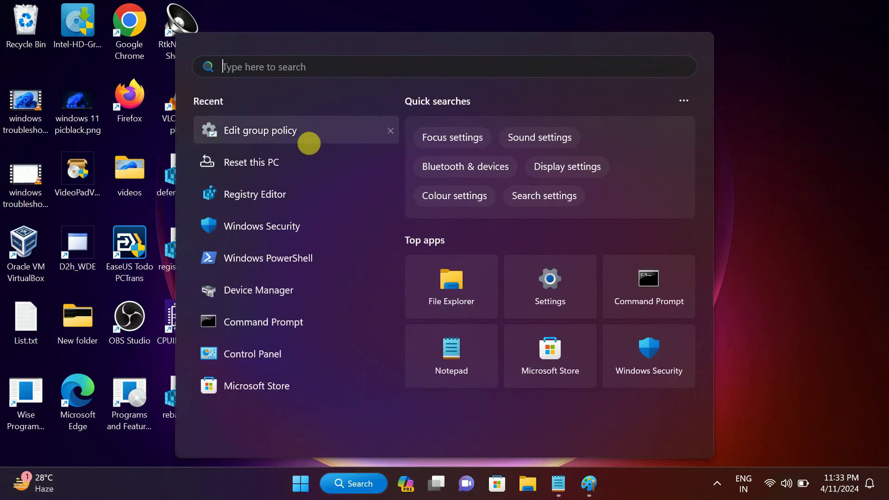
{"action": "left_click", "coordinate": [734, 185]}
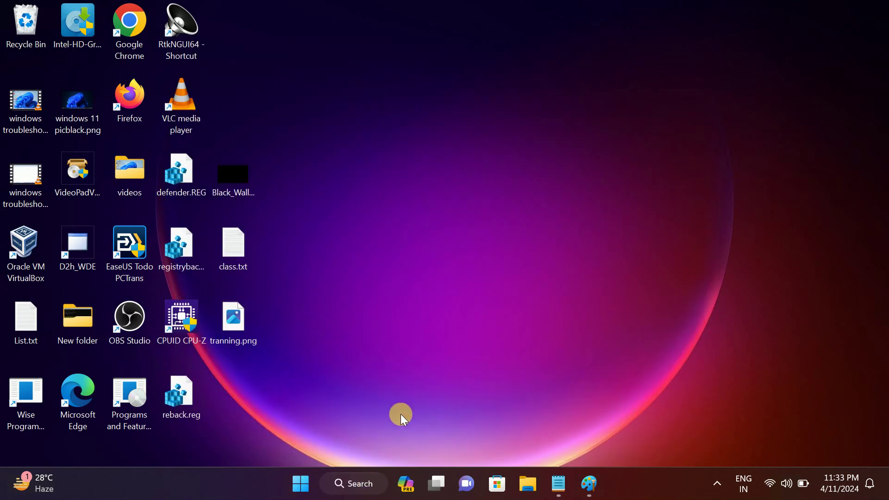
- Open the Windows folder on Local Disk (C:) from This PC in File Explorer
{"action": "left_click", "coordinate": [530, 484]}
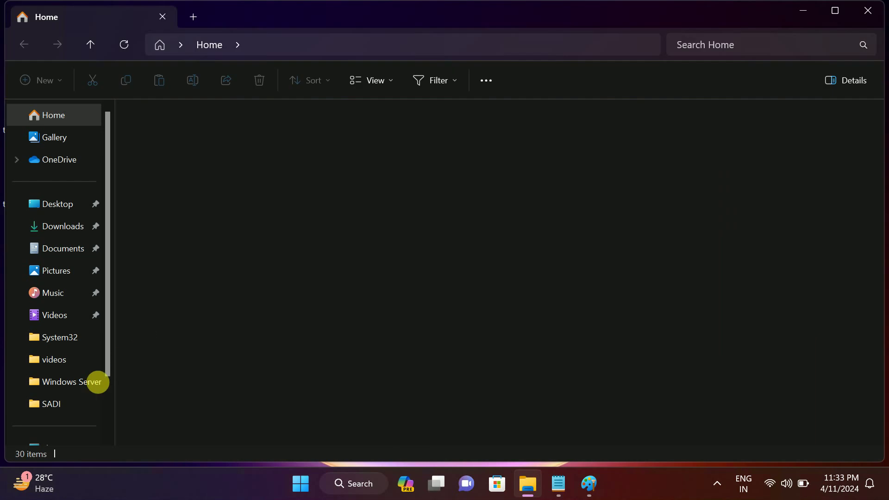
{"action": "scroll", "coordinate": [87, 415], "scroll_direction": "down", "scroll_amount": 2}
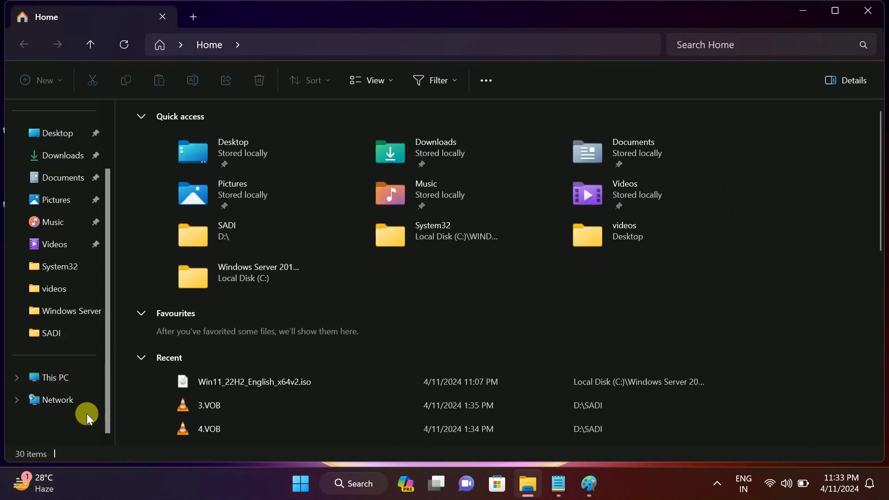
{"action": "left_click", "coordinate": [54, 377]}
{"action": "double_click", "coordinate": [231, 152]}
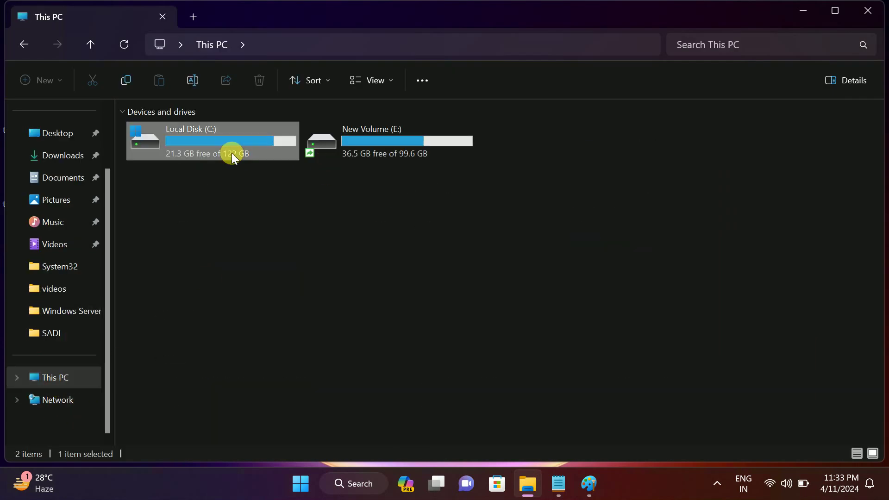
{"action": "scroll", "coordinate": [192, 403], "scroll_direction": "down", "scroll_amount": 3}
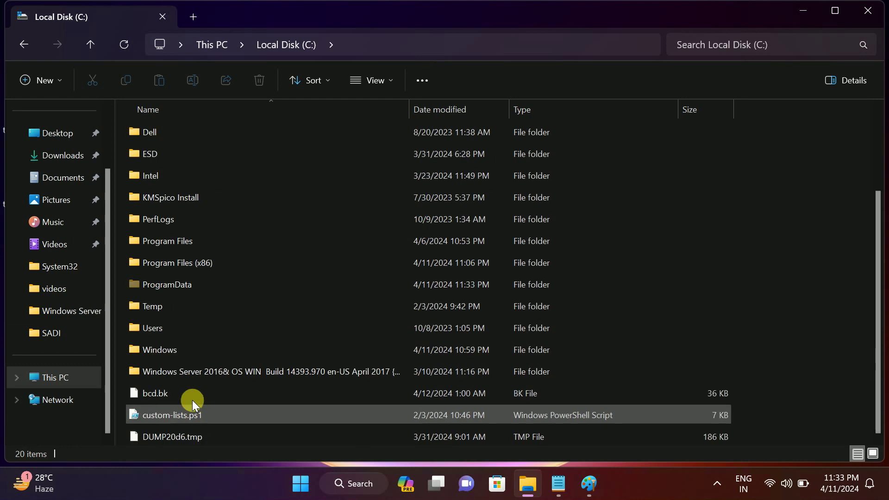
{"action": "left_click", "coordinate": [169, 351]}
{"action": "double_click", "coordinate": [169, 351]}
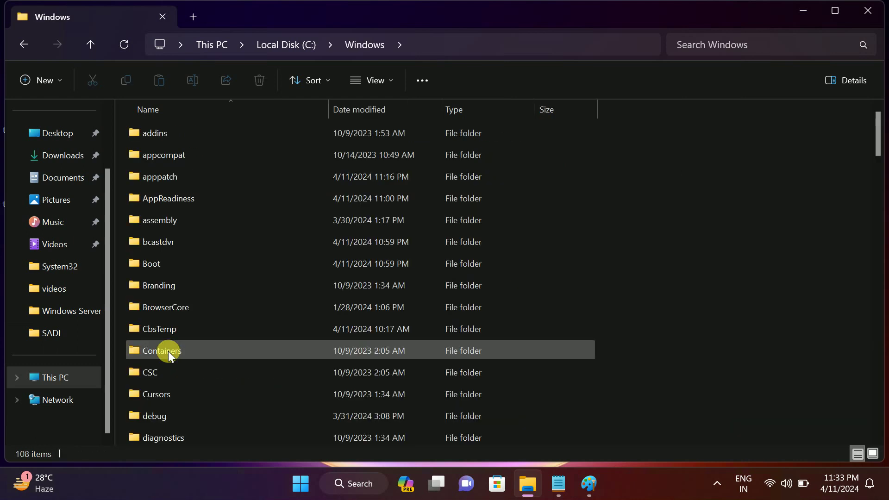
- Open System32 > SecurityHealth and show the folder's full path
{"action": "left_click", "coordinate": [168, 351]}
{"action": "key", "text": "s"}
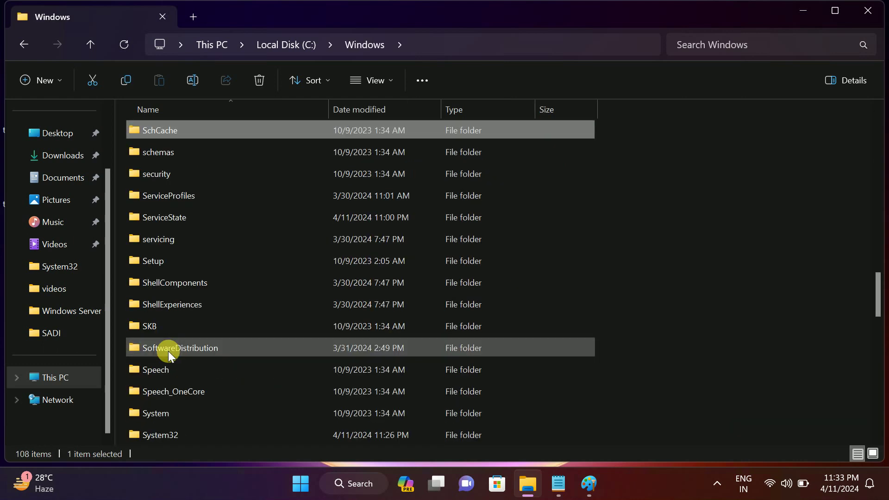
{"action": "key", "text": "s"}
{"action": "key", "text": "s"}
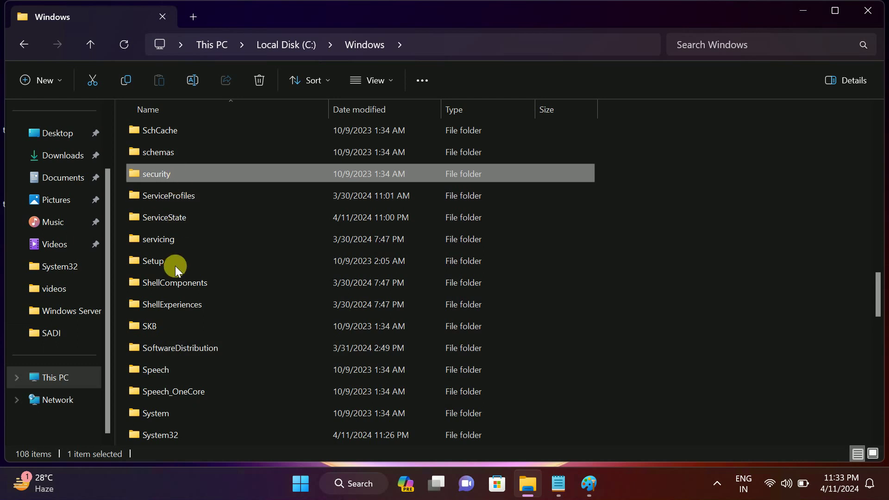
{"action": "double_click", "coordinate": [178, 432]}
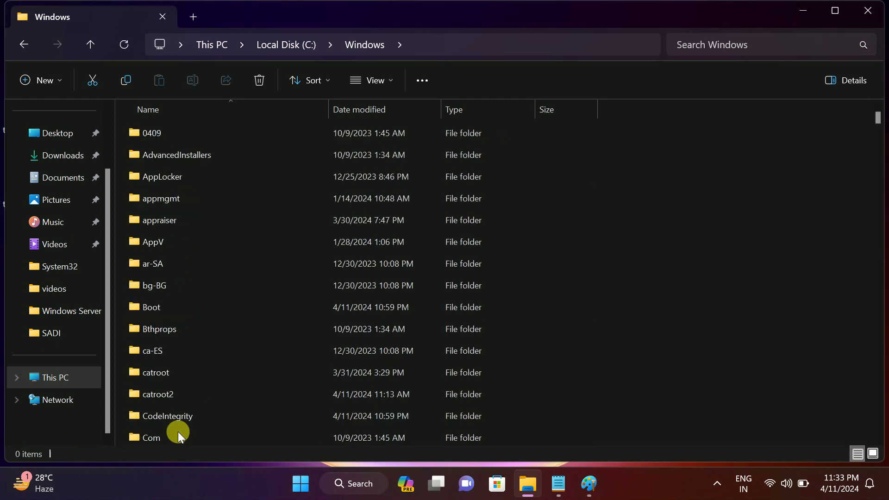
{"action": "left_click", "coordinate": [167, 331]}
{"action": "key", "text": "s"}
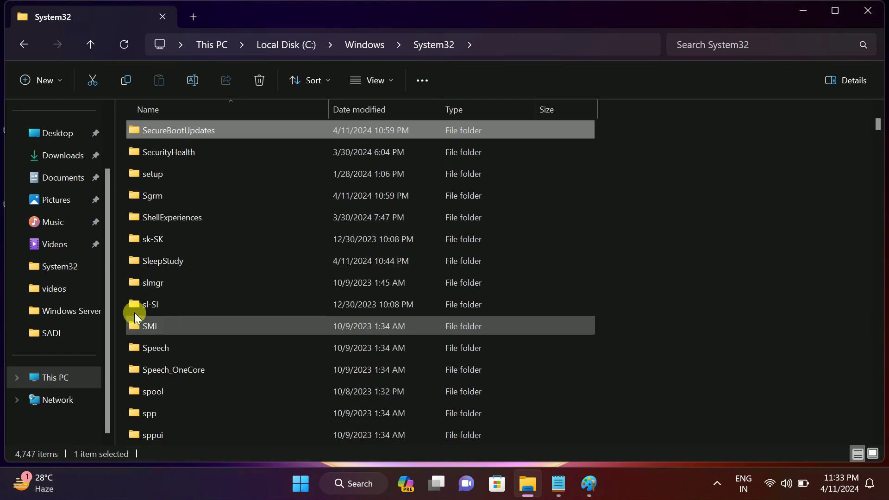
{"action": "double_click", "coordinate": [178, 152]}
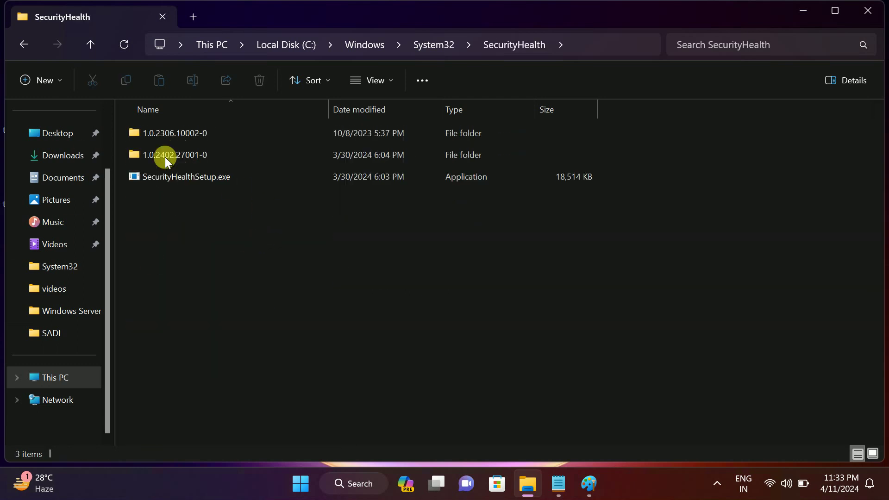
{"action": "left_click", "coordinate": [588, 50]}
- Copy the SecurityHealth path and reopen it through the Run box, selecting SecurityHealthSetup.exe
{"action": "right_click", "coordinate": [282, 51]}
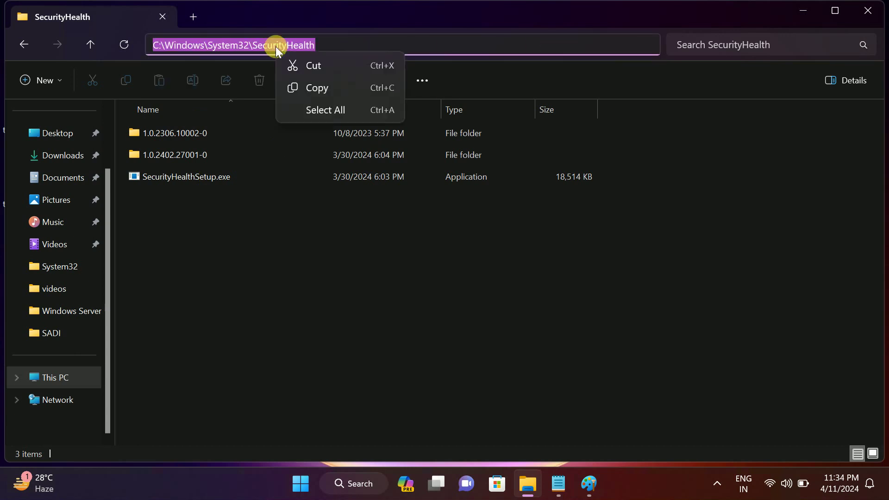
{"action": "left_click", "coordinate": [317, 89]}
{"action": "key", "text": "super+r"}
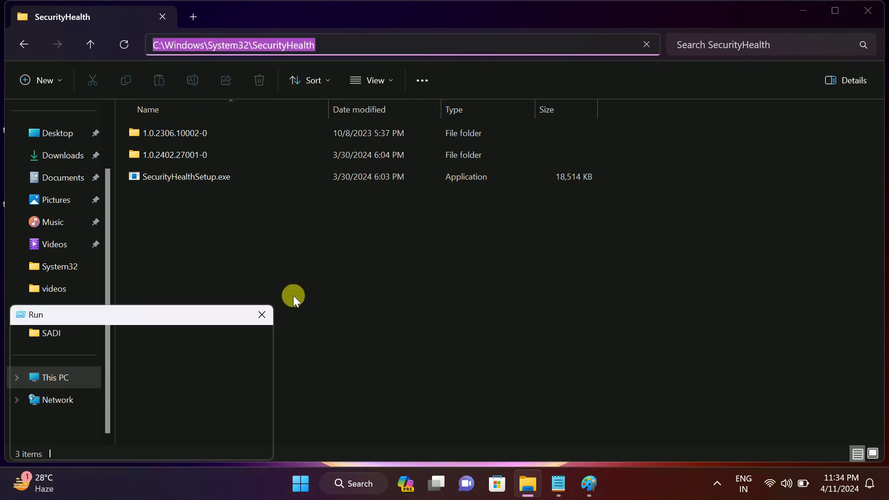
{"action": "type", "text": "C:\\Windows\\System32\\SecurityHealth"}
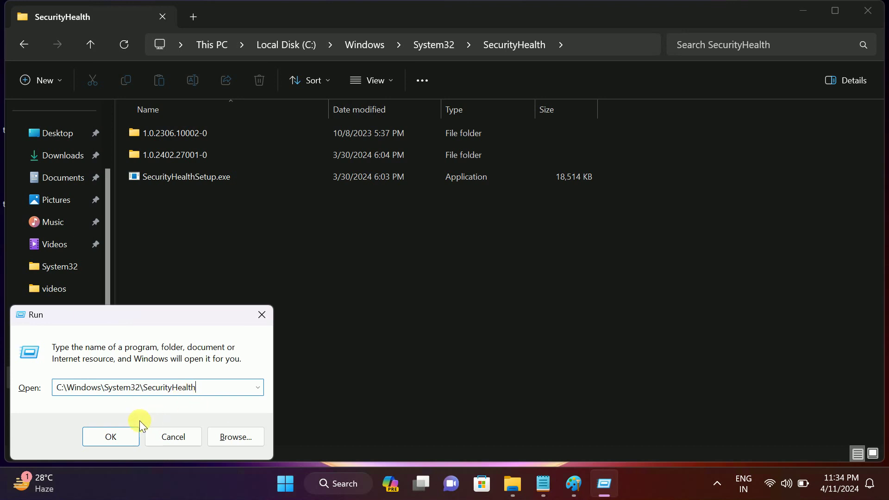
{"action": "left_click", "coordinate": [123, 435]}
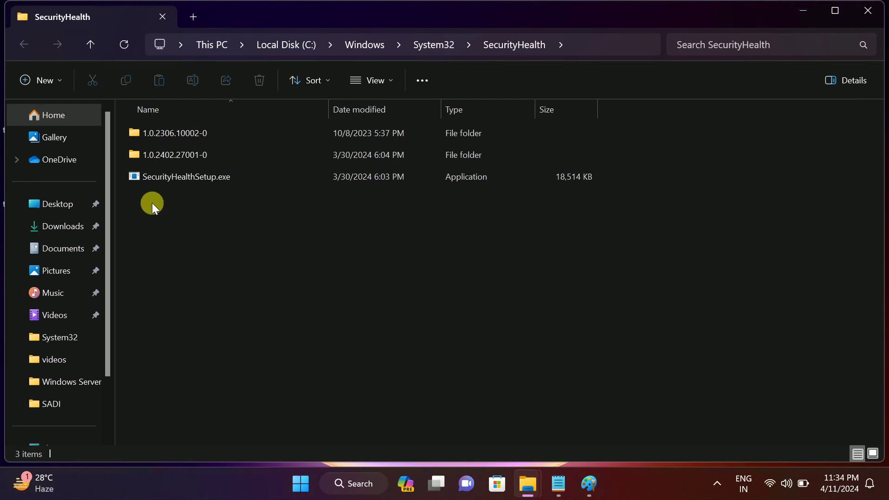
{"action": "left_click", "coordinate": [169, 182]}
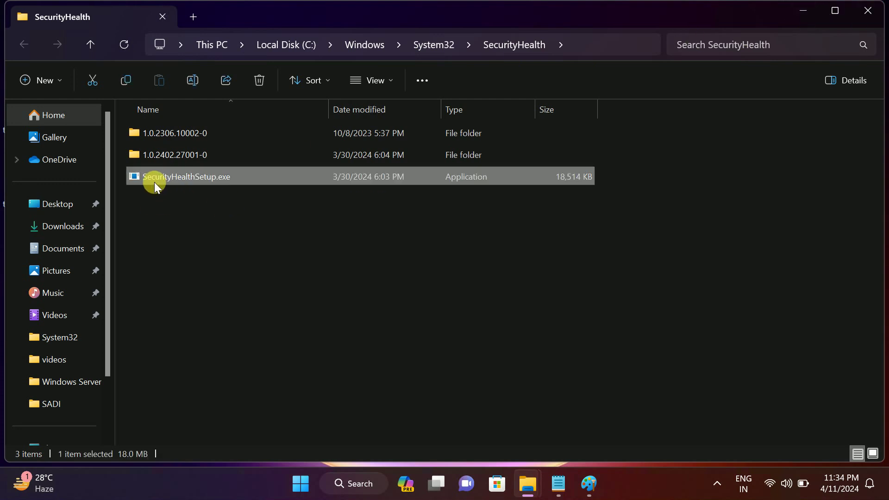
- Run SecurityHealthSetup.exe as administrator and allow it through UAC
{"action": "right_click", "coordinate": [218, 177]}
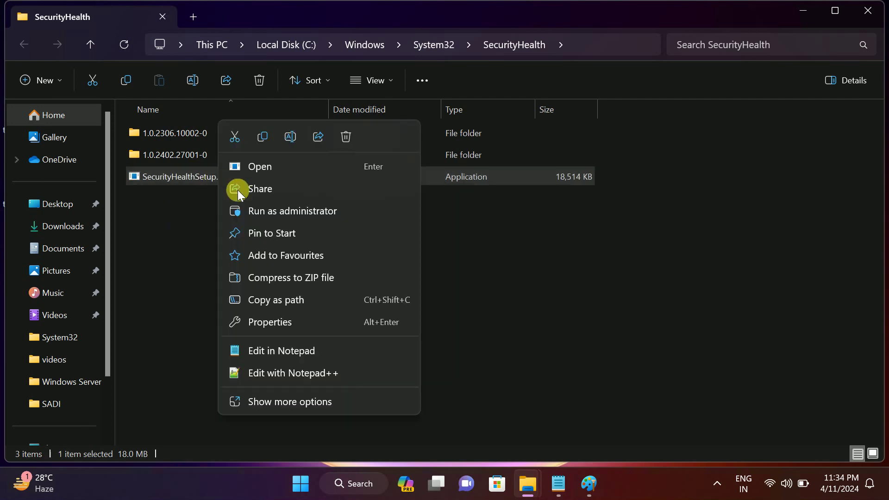
{"action": "left_click", "coordinate": [295, 216]}
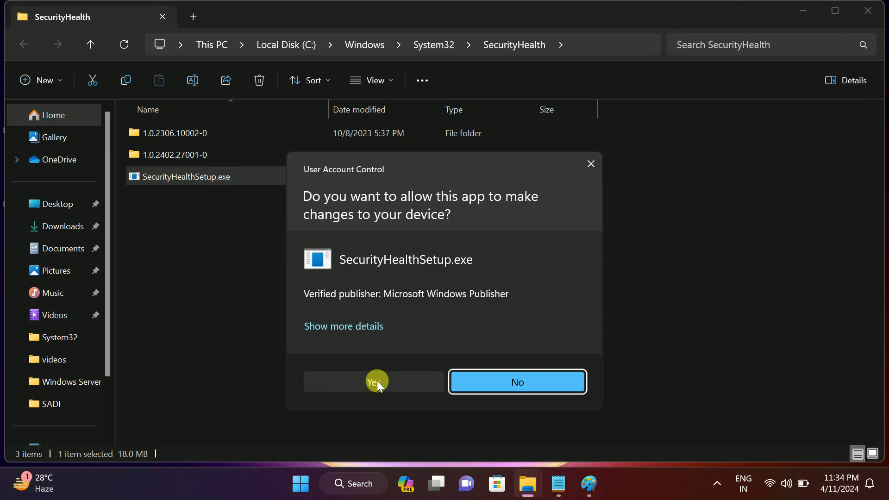
{"action": "left_click", "coordinate": [377, 381]}
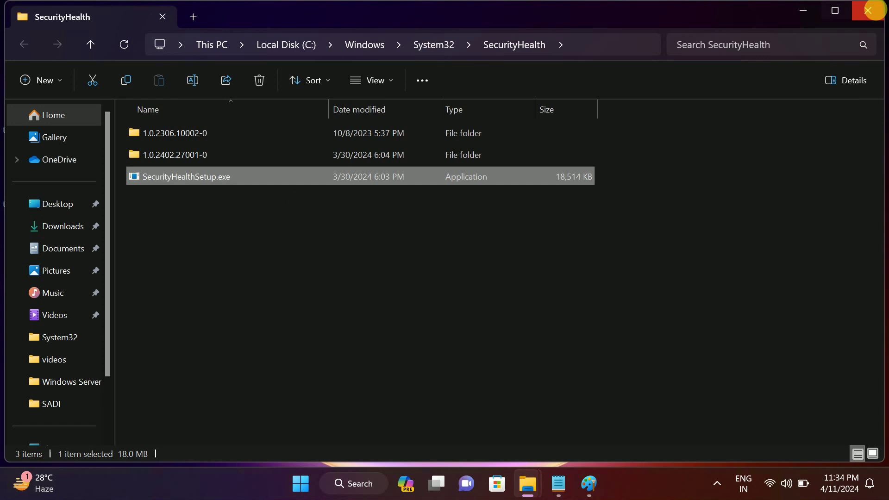
- Close both SecurityHealth windows and briefly check the Start menu's power options
{"action": "left_click", "coordinate": [868, 10]}
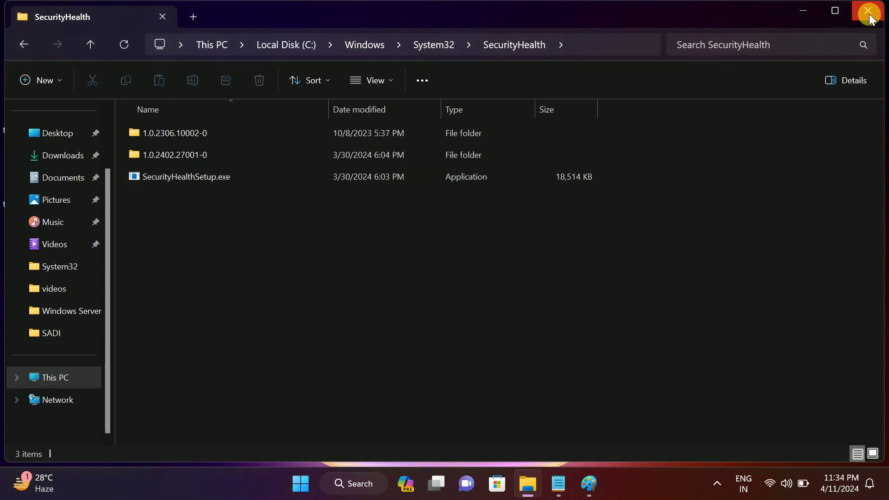
{"action": "left_click", "coordinate": [868, 10]}
{"action": "left_click", "coordinate": [304, 485]}
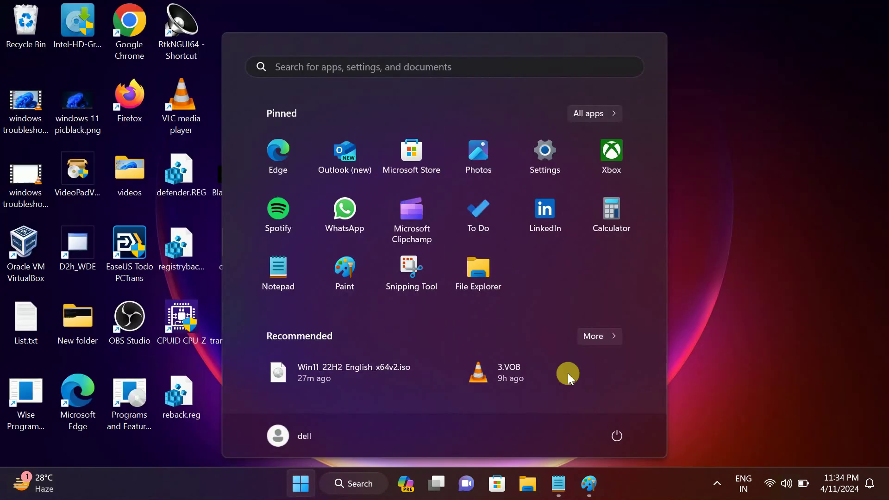
{"action": "left_click", "coordinate": [614, 438]}
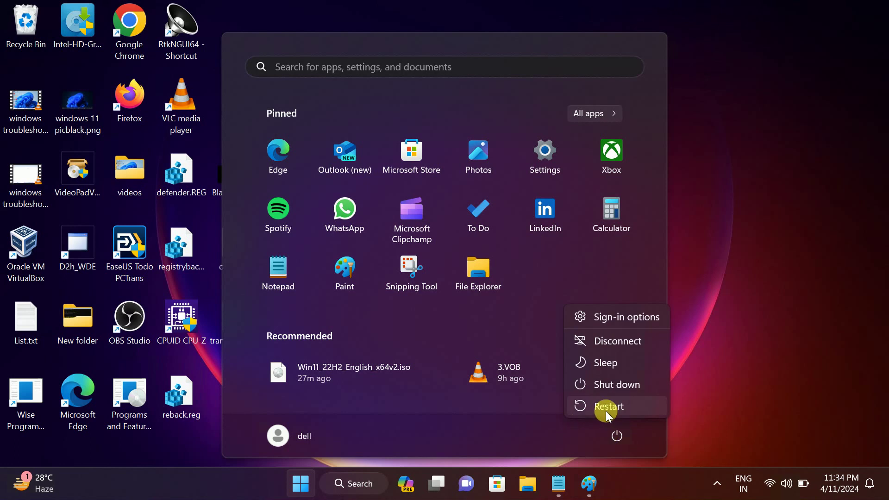
{"action": "left_click", "coordinate": [752, 262]}
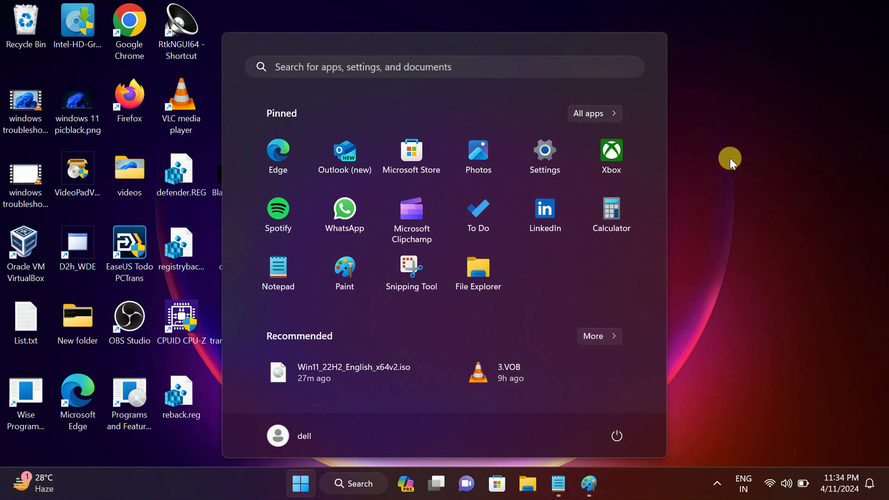
{"action": "left_click", "coordinate": [730, 159]}
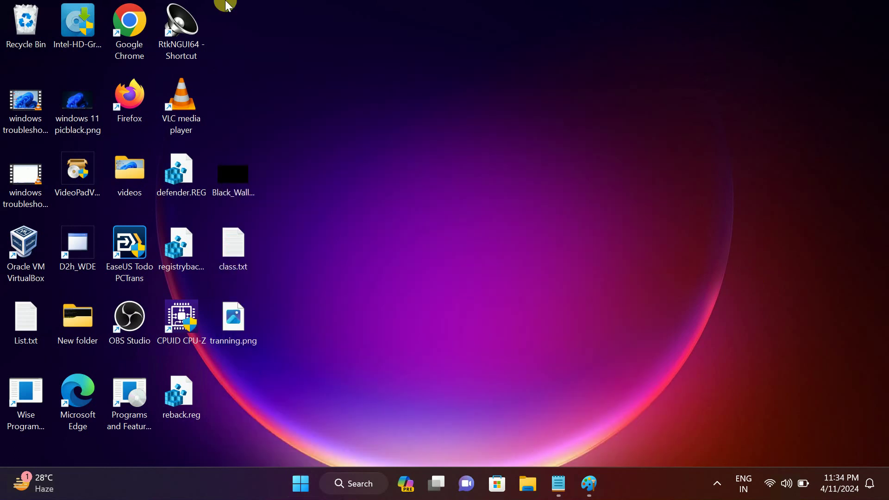
{"action": "left_click", "coordinate": [342, 484]}
- Launch Command Prompt as administrator from a 'cmd' search and maximize it
{"action": "type", "text": "c"}
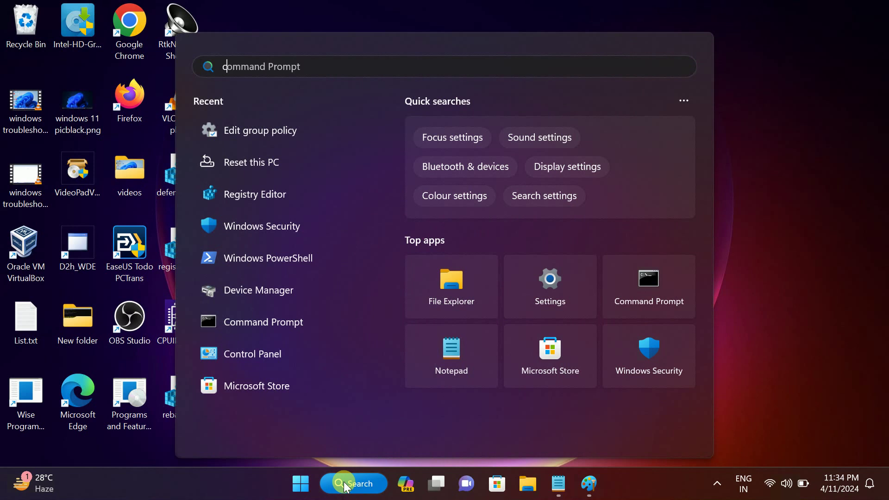
{"action": "type", "text": "md"}
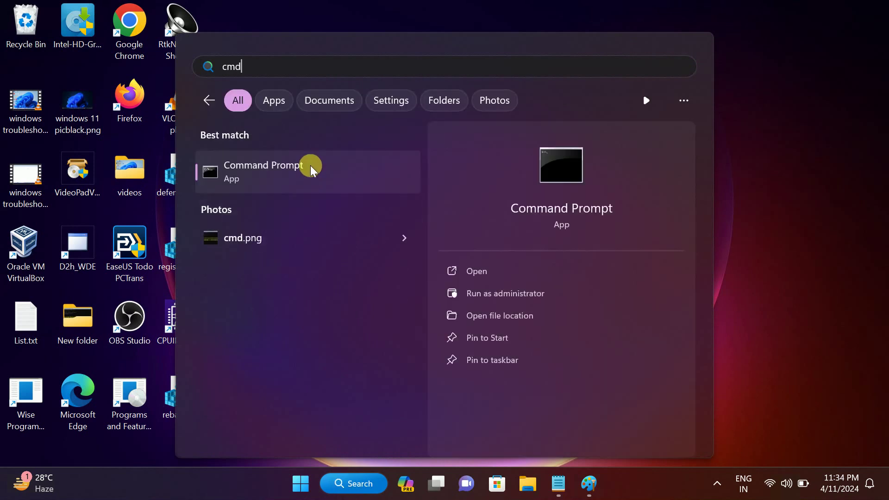
{"action": "right_click", "coordinate": [308, 168]}
{"action": "left_click", "coordinate": [387, 185]}
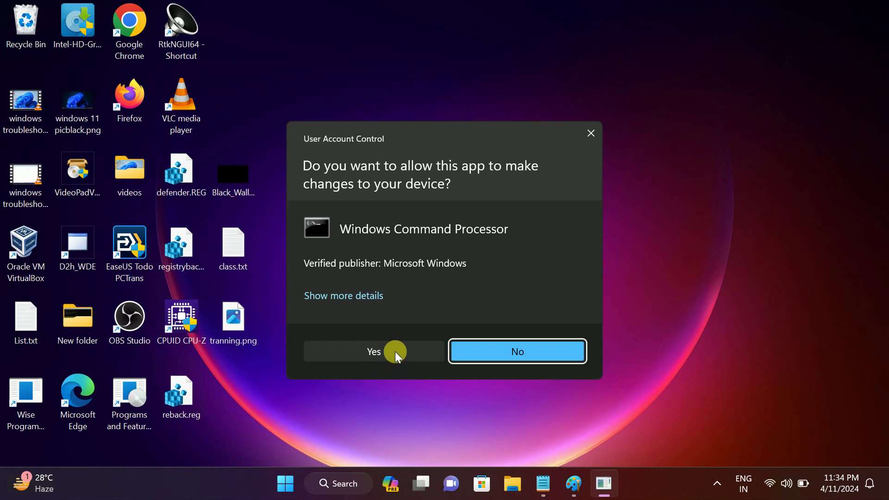
{"action": "left_click", "coordinate": [396, 351]}
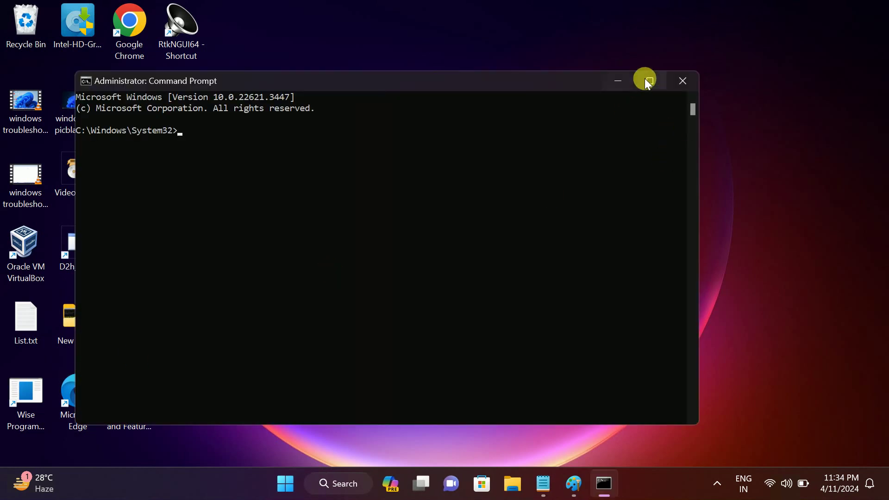
{"action": "left_click", "coordinate": [649, 81]}
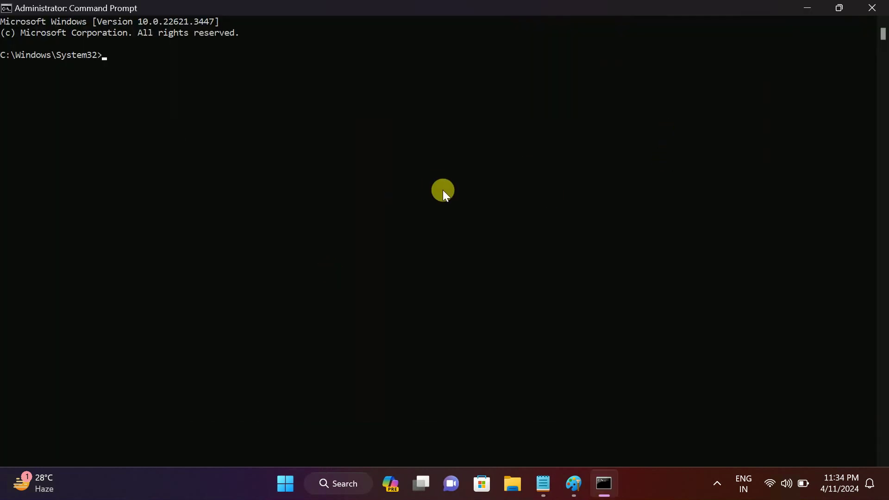
{"action": "left_click", "coordinate": [573, 483]}
- Maximize the registr.bat notes and copy the two RD folder-removal commands
{"action": "left_click", "coordinate": [543, 485]}
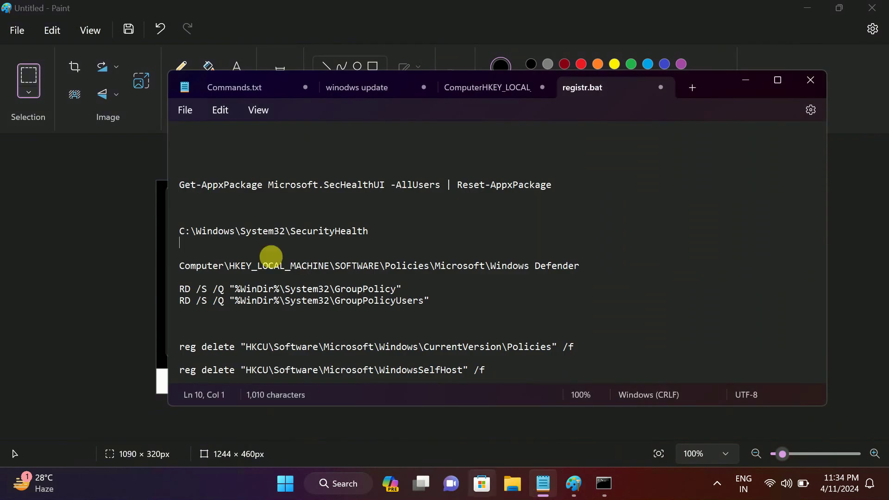
{"action": "left_click", "coordinate": [773, 76]}
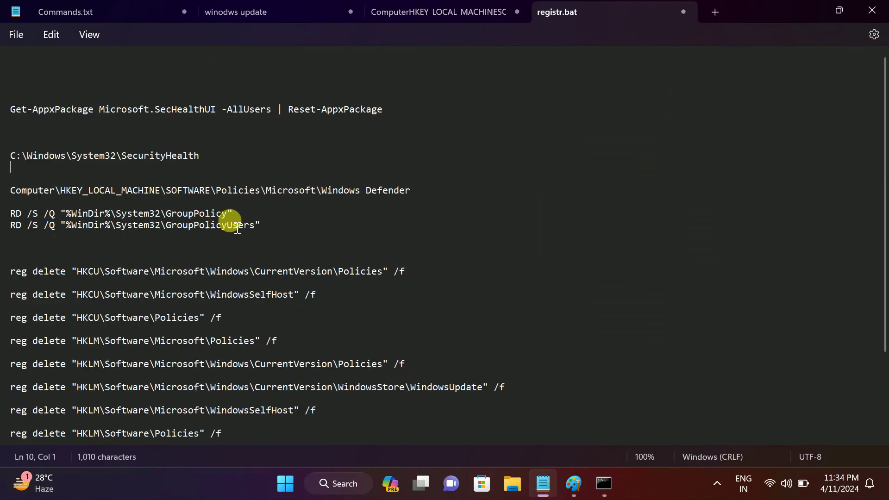
{"action": "left_click_drag", "start_coordinate": [261, 225], "coordinate": [1, 211]}
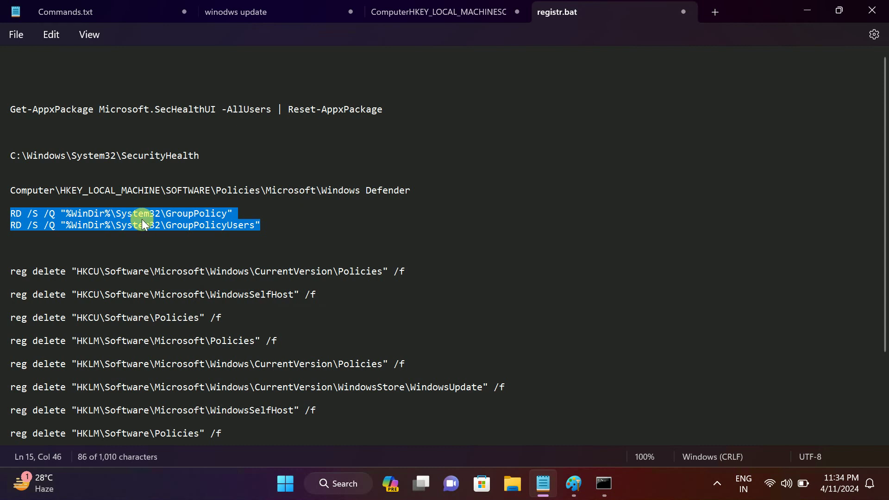
{"action": "left_click", "coordinate": [604, 492]}
- Paste and run the GroupPolicy and GroupPolicyUsers RD commands in the admin prompt
{"action": "right_click", "coordinate": [112, 63]}
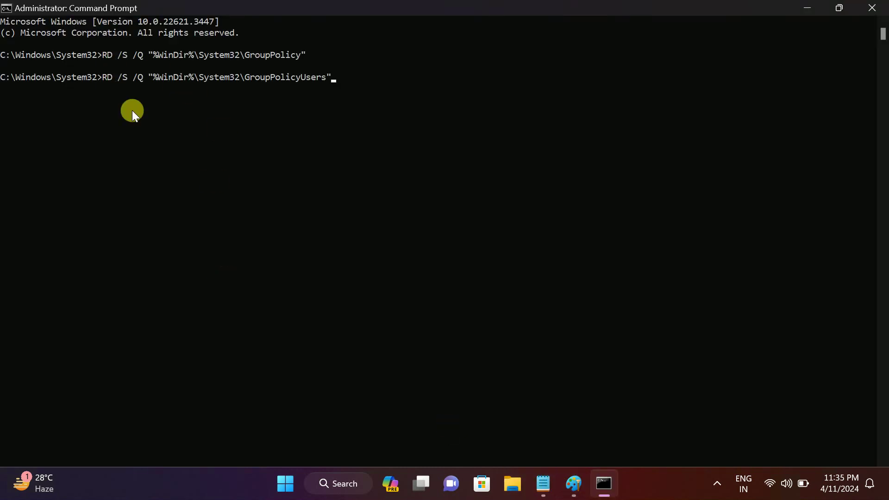
{"action": "key", "text": "Return"}
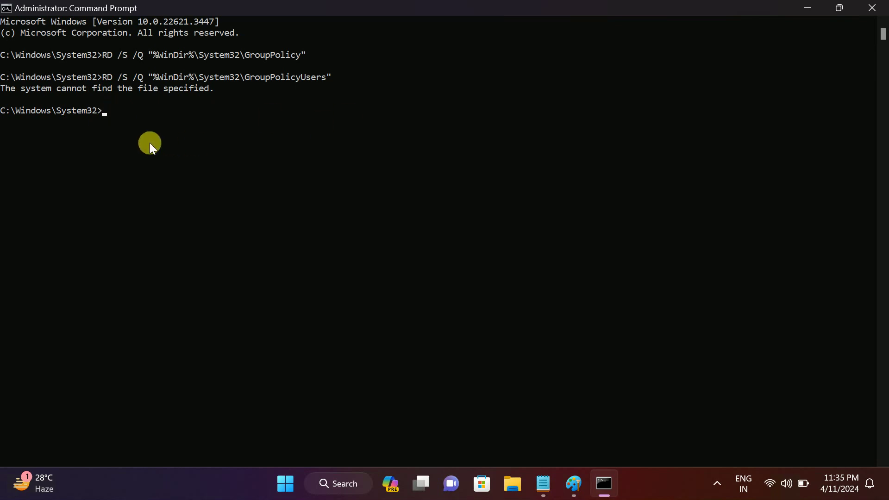
{"action": "left_click", "coordinate": [539, 482]}
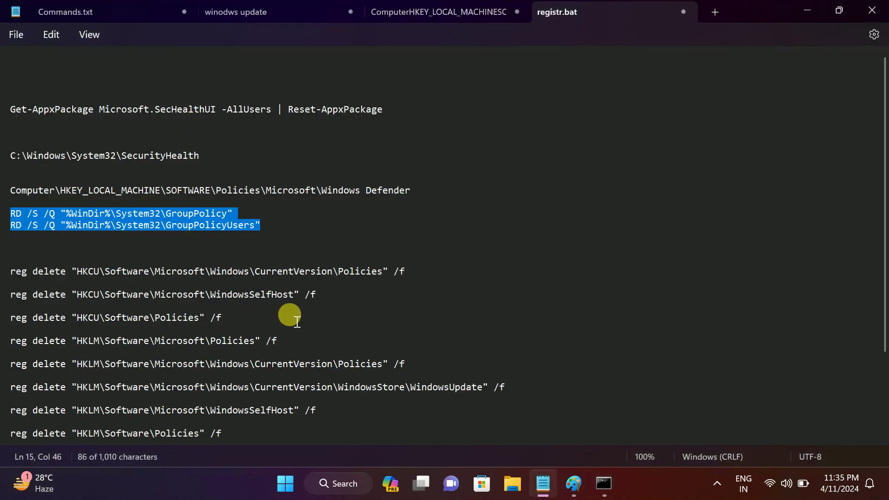
- Copy the eleven reg delete commands from registr.bat, then search Windows for 'reg'
{"action": "left_click", "coordinate": [159, 286]}
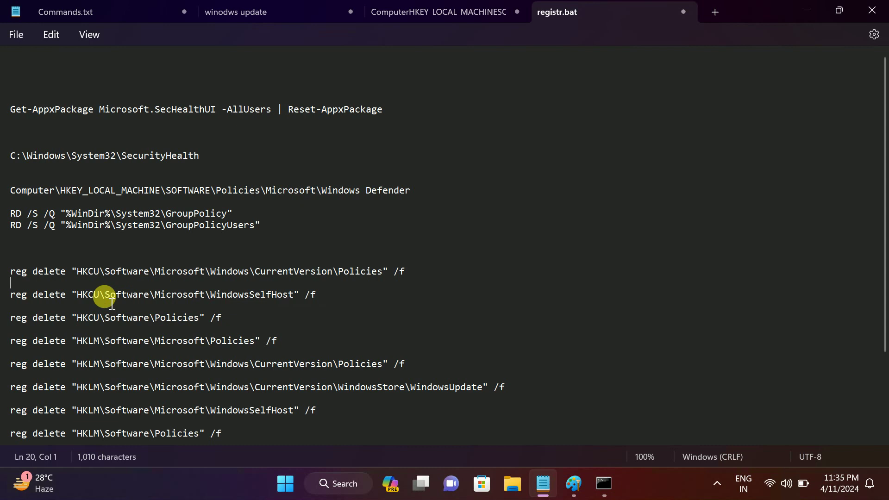
{"action": "scroll", "coordinate": [69, 273], "scroll_direction": "down", "scroll_amount": 1}
{"action": "scroll", "coordinate": [69, 271], "scroll_direction": "down", "scroll_amount": 2}
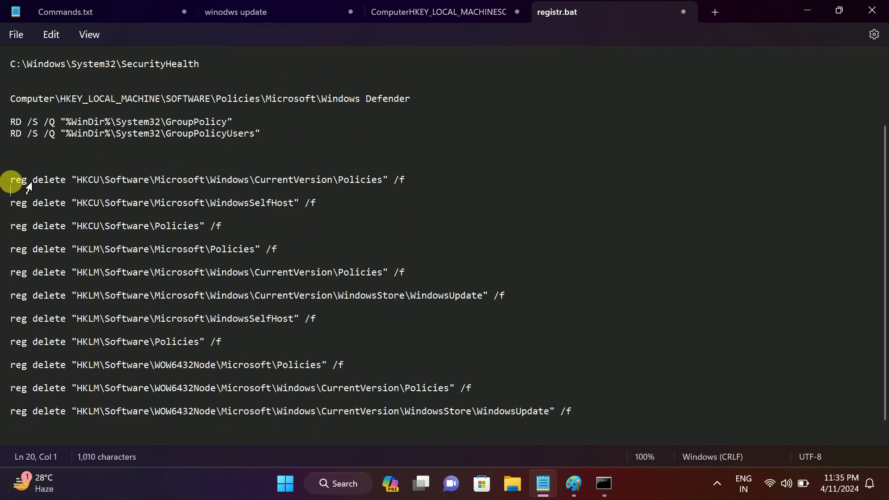
{"action": "left_click_drag", "start_coordinate": [17, 181], "coordinate": [616, 419]}
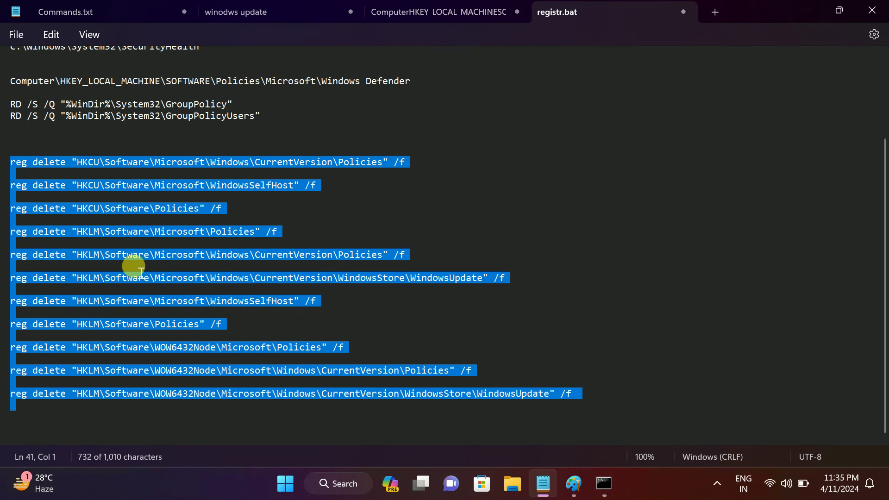
{"action": "right_click", "coordinate": [127, 257]}
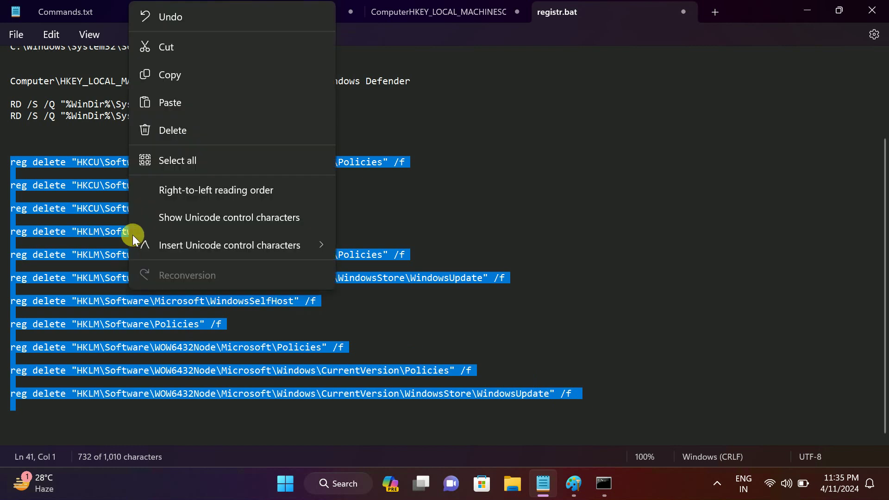
{"action": "left_click", "coordinate": [182, 81]}
{"action": "left_click", "coordinate": [326, 484]}
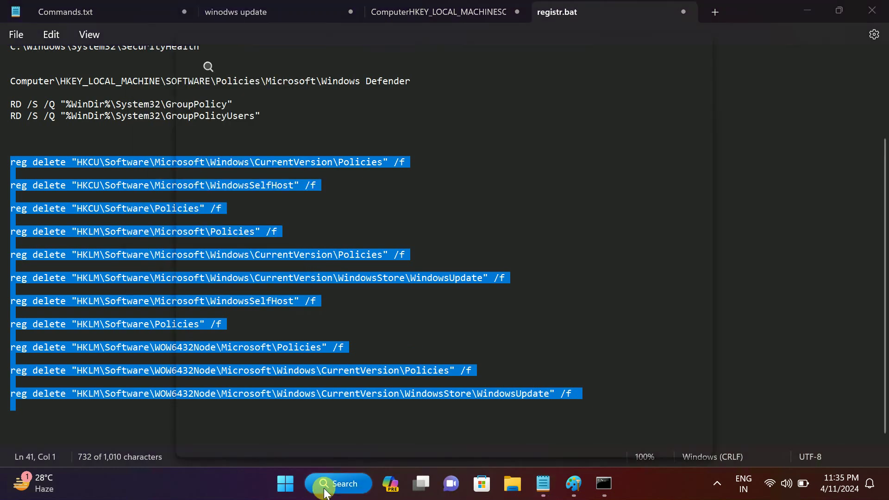
{"action": "type", "text": "reg"}
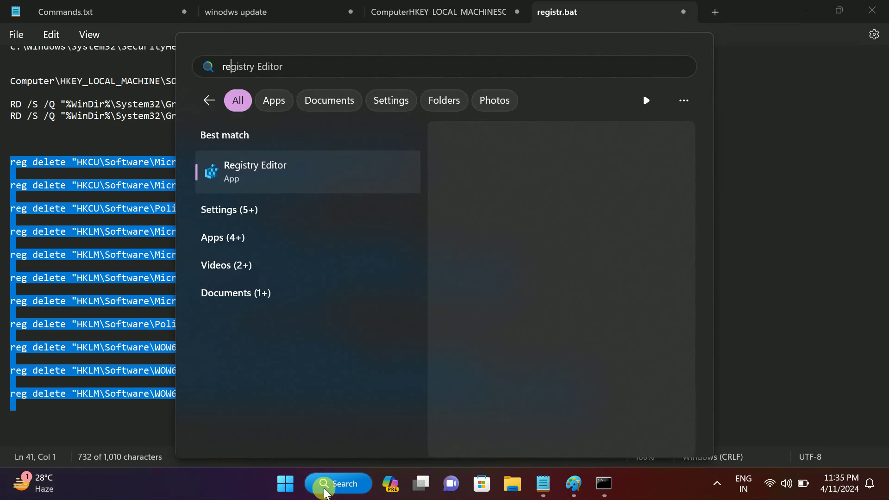
- Launch Registry Editor with admin approval and expand HKLM\SOFTWARE\Policies to its Microsoft subkeys
{"action": "left_click", "coordinate": [313, 165]}
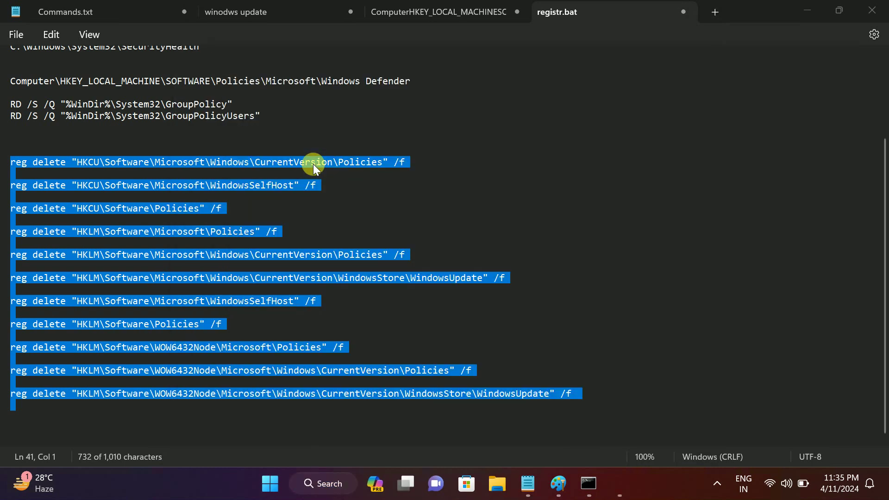
{"action": "left_click", "coordinate": [390, 357]}
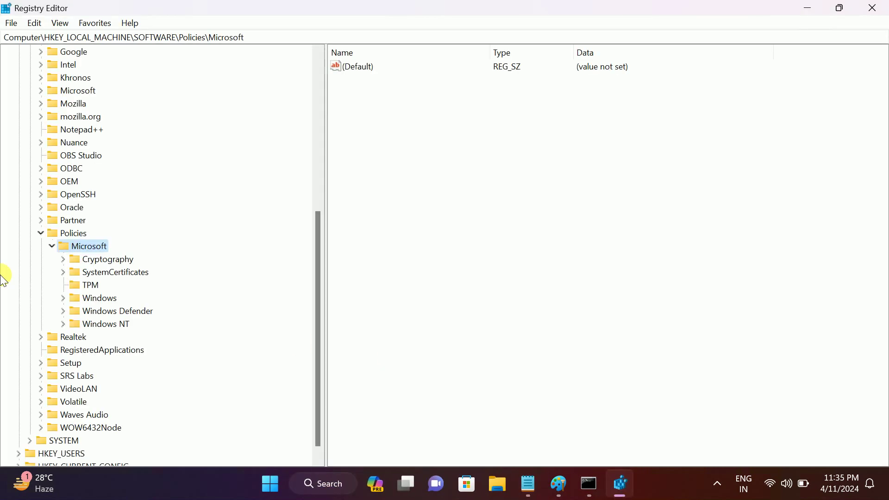
{"action": "left_click", "coordinate": [39, 233]}
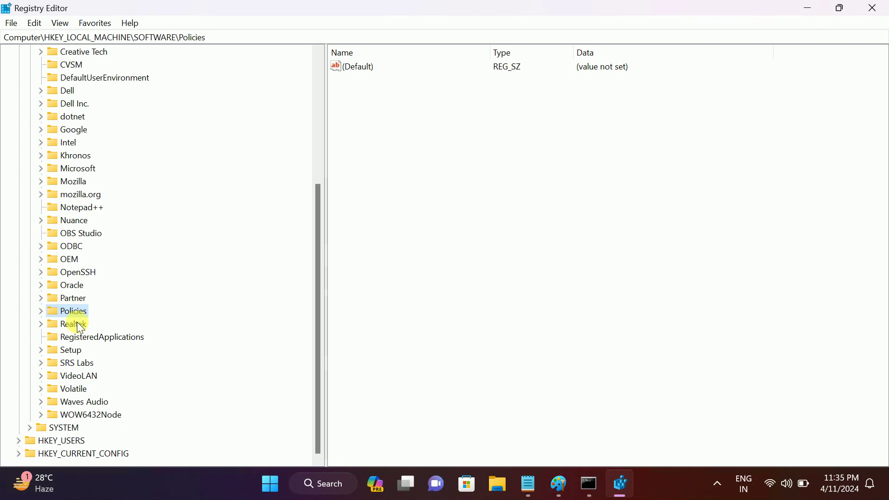
{"action": "double_click", "coordinate": [52, 313]}
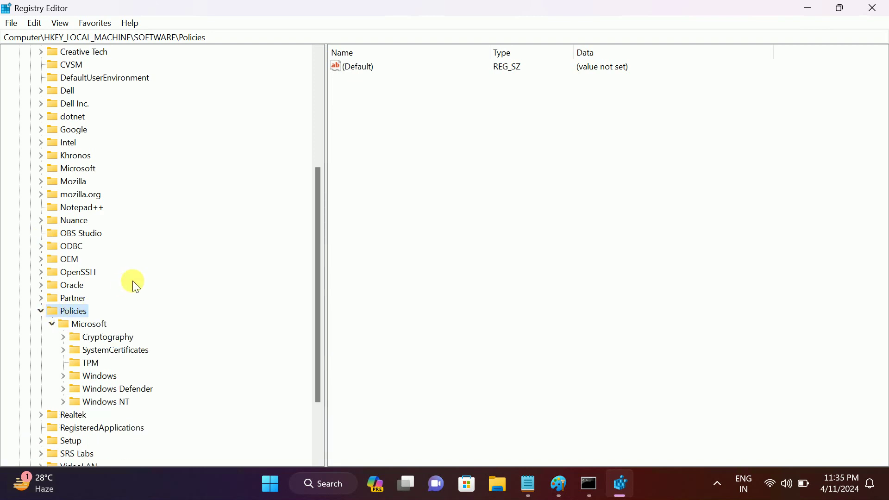
{"action": "scroll", "coordinate": [133, 281], "scroll_direction": "down", "scroll_amount": 1}
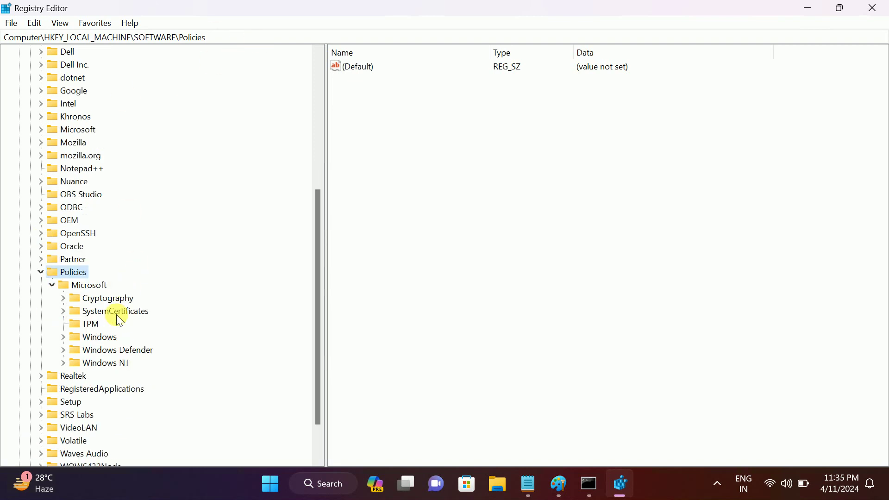
- Inspect the Windows Defender policy key and its Policy Manager subkey, then reselect Windows Defender
{"action": "double_click", "coordinate": [107, 348]}
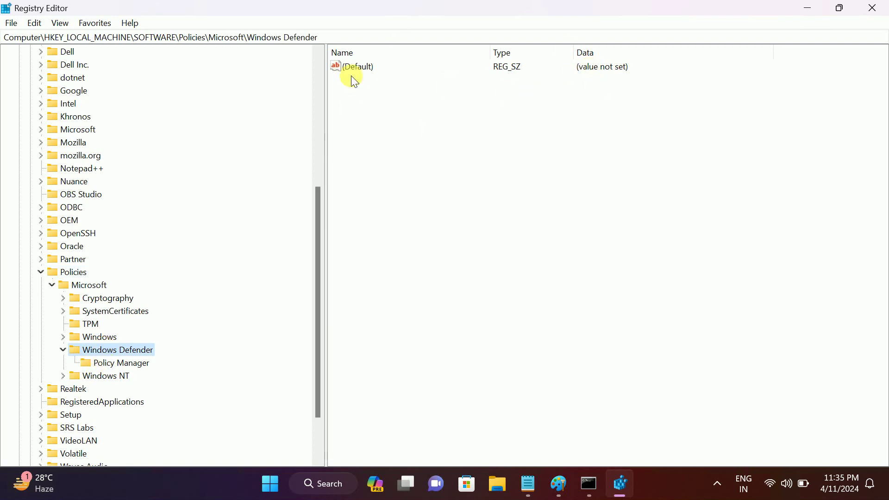
{"action": "left_click", "coordinate": [369, 68]}
{"action": "left_click", "coordinate": [103, 363]}
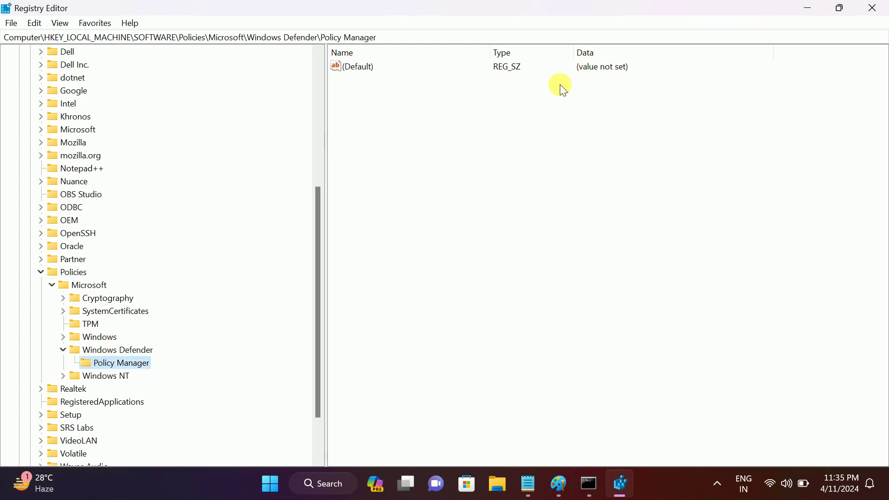
{"action": "left_click", "coordinate": [98, 350]}
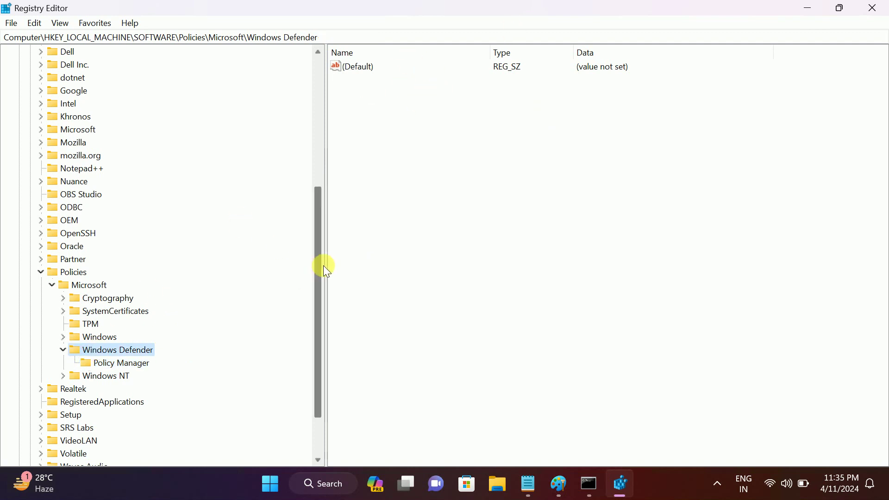
{"action": "left_click_drag", "start_coordinate": [320, 258], "coordinate": [322, 83]}
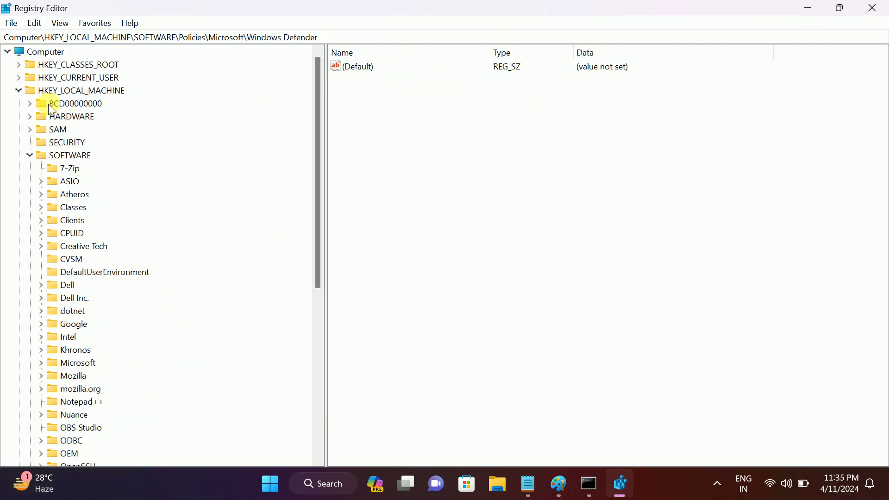
- Export the whole registry from Computer as regback.reg, All Files type, to the Desktop
{"action": "left_click", "coordinate": [12, 91]}
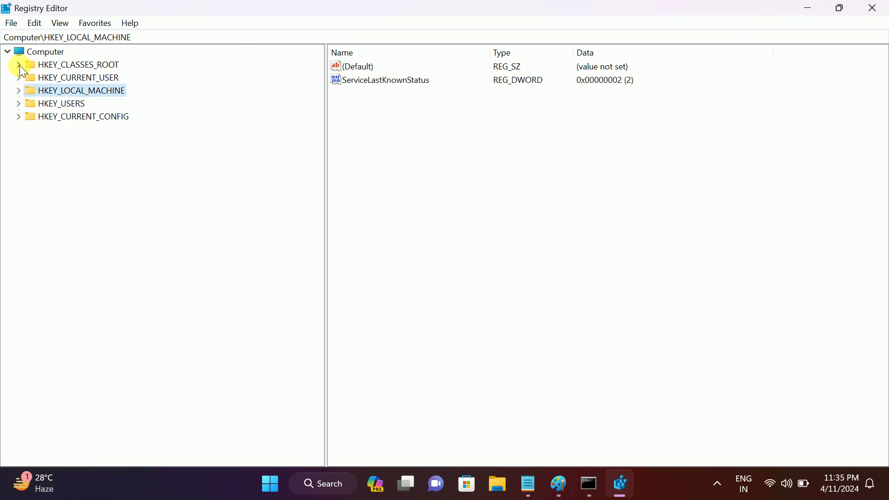
{"action": "left_click", "coordinate": [41, 53]}
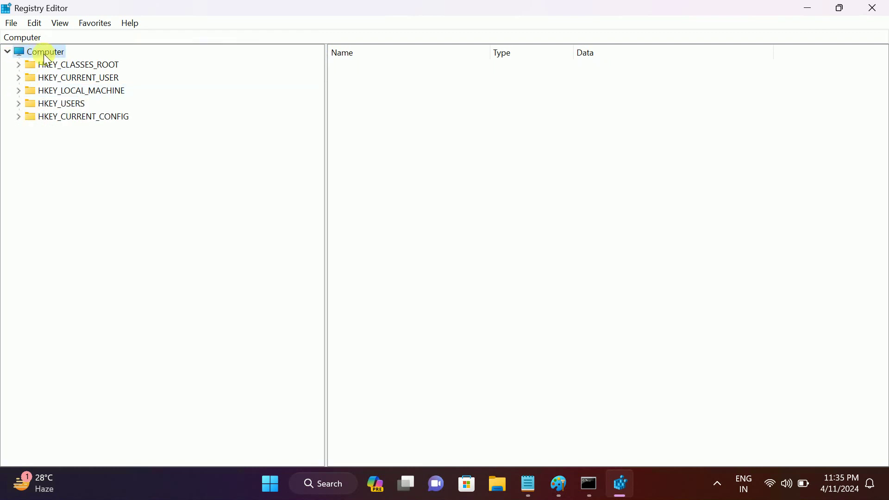
{"action": "left_click", "coordinate": [10, 23]}
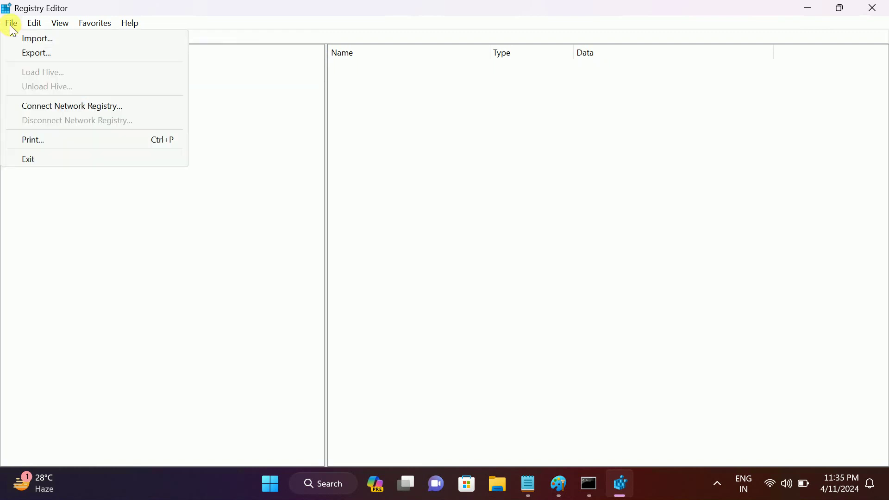
{"action": "left_click", "coordinate": [41, 54]}
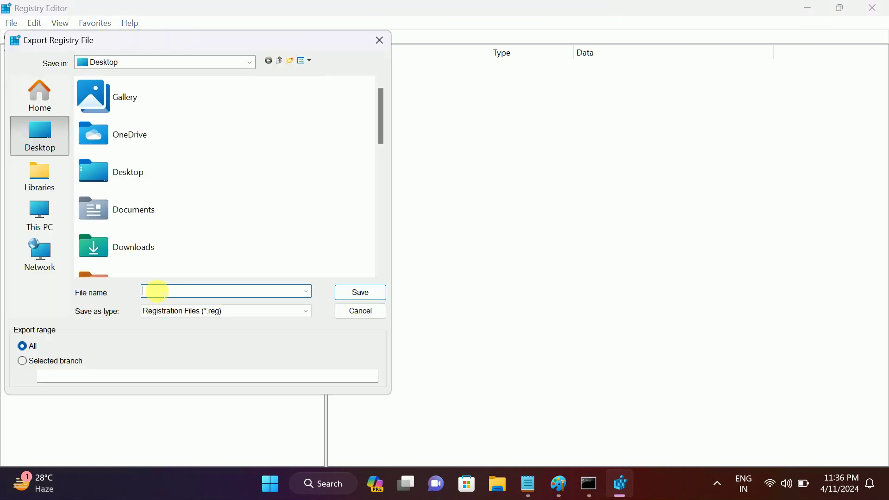
{"action": "type", "text": "re"}
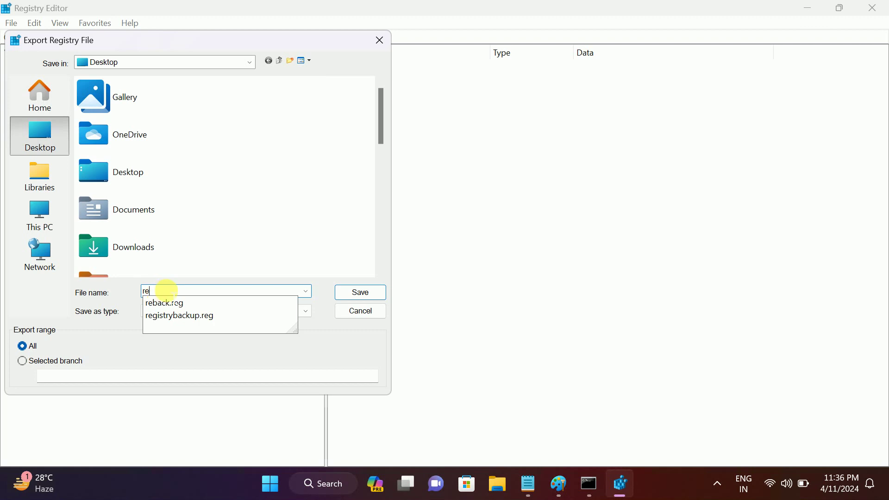
{"action": "type", "text": "gback"}
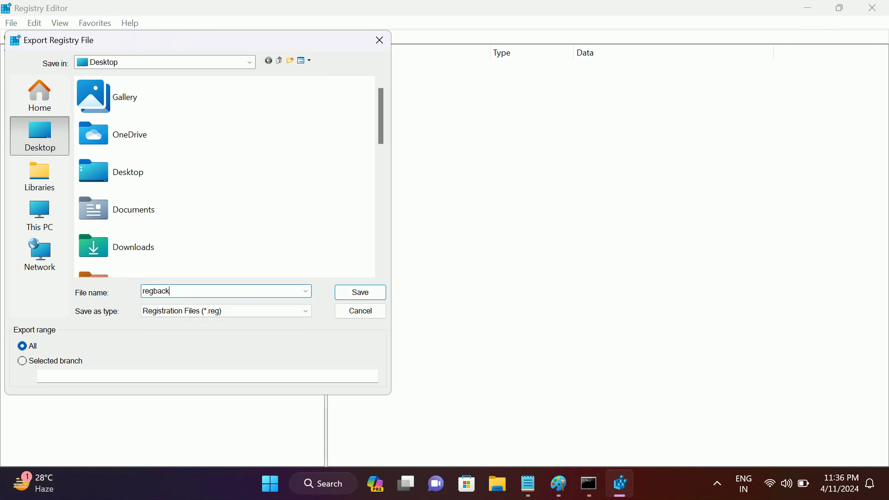
{"action": "type", "text": ".reg"}
{"action": "left_click", "coordinate": [201, 313]}
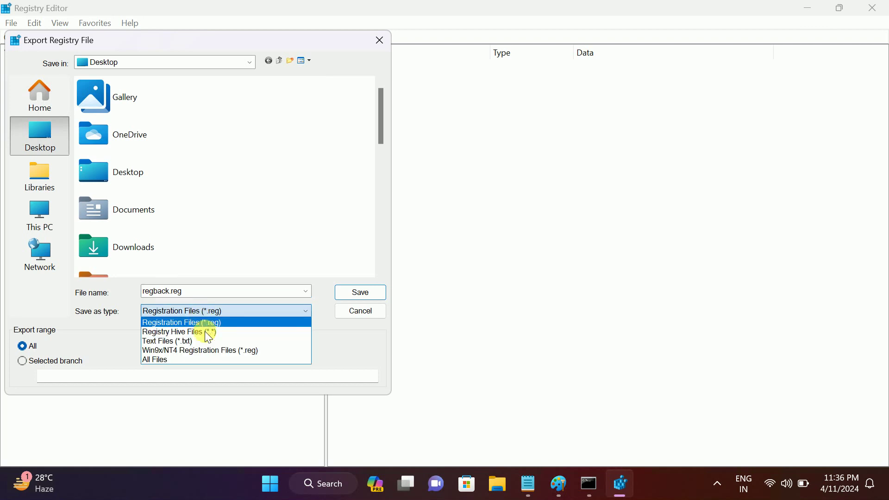
{"action": "left_click", "coordinate": [167, 361]}
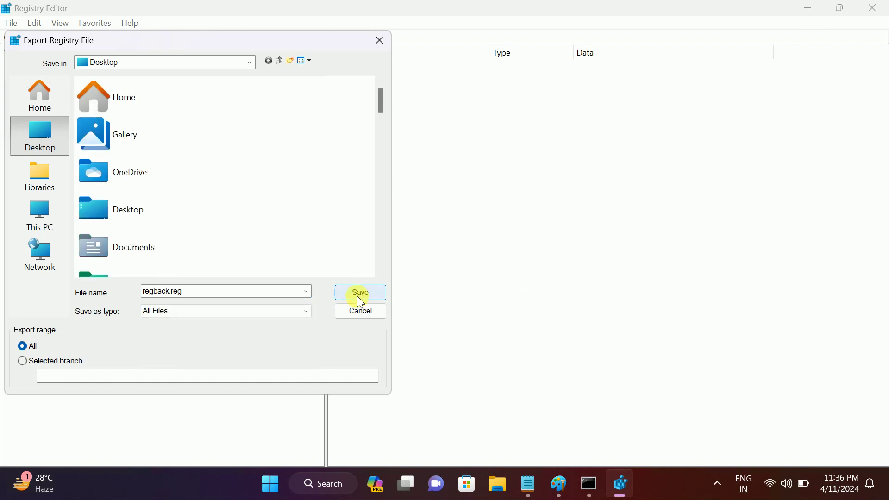
{"action": "left_click", "coordinate": [356, 313]}
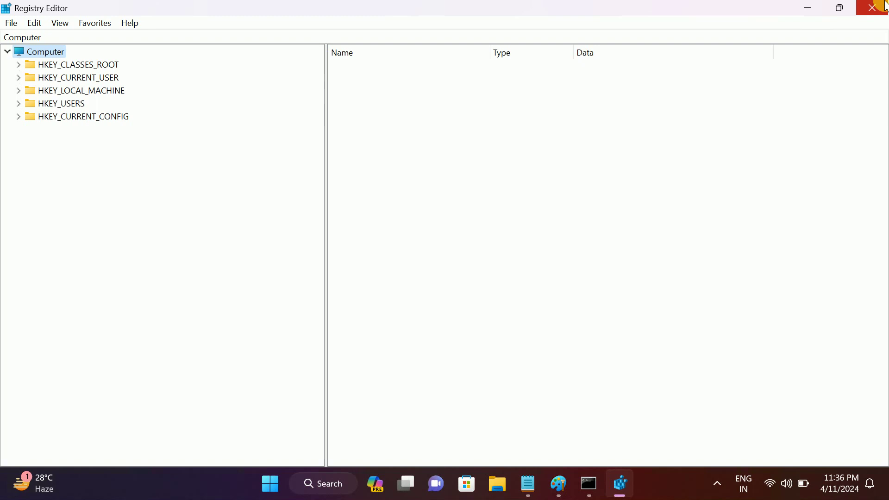
- Minimize all four windows, select regback.reg on the desktop, then restore the registr.bat notes
{"action": "left_click", "coordinate": [808, 8]}
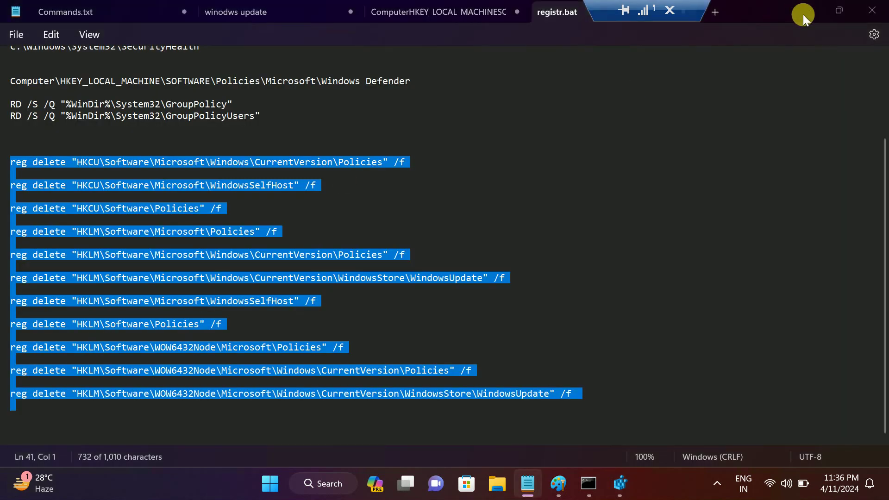
{"action": "left_click", "coordinate": [803, 14]}
{"action": "left_click", "coordinate": [808, 10]}
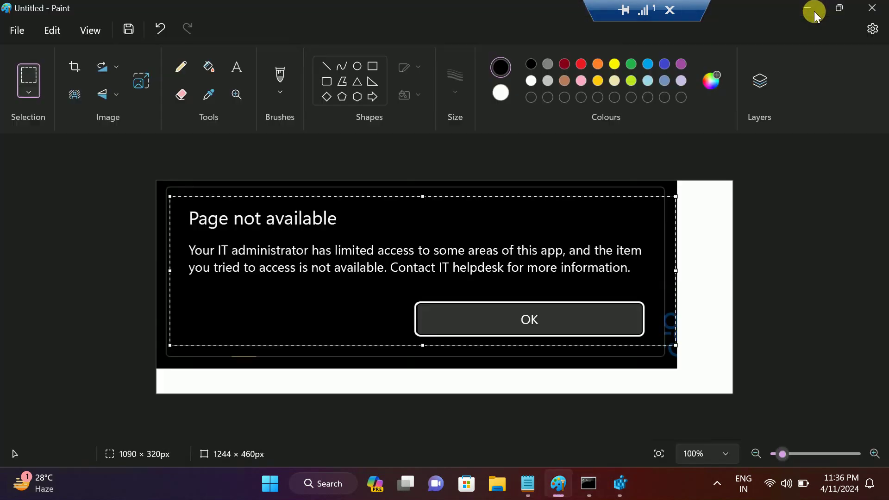
{"action": "left_click", "coordinate": [808, 6]}
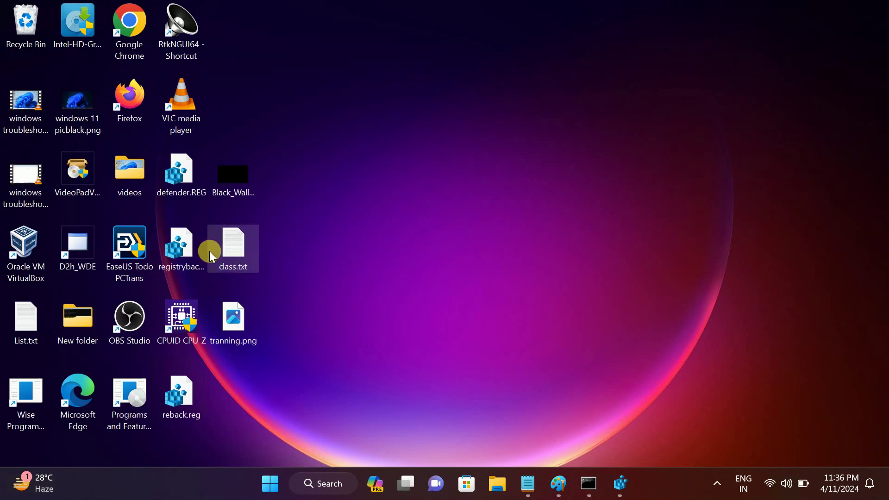
{"action": "left_click", "coordinate": [188, 375]}
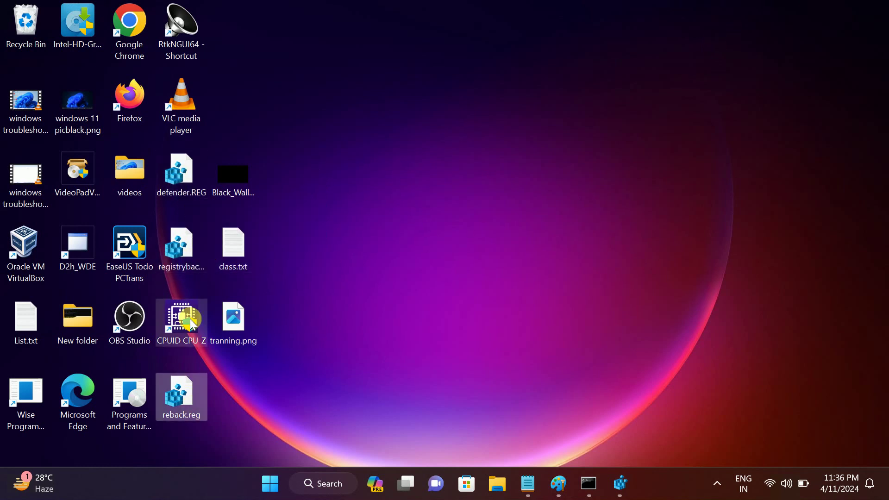
{"action": "left_click", "coordinate": [529, 484]}
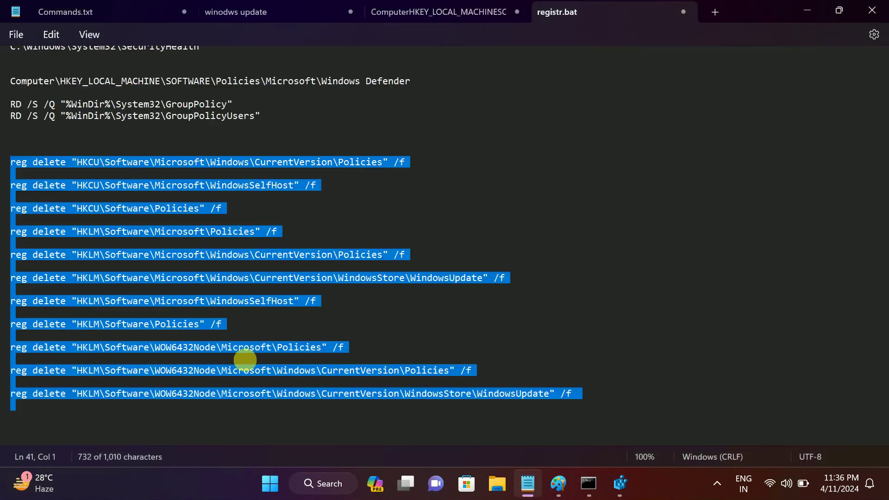
- Copy the eleven reg delete commands from registr.bat and paste them into Command Prompt
{"action": "right_click", "coordinate": [143, 244]}
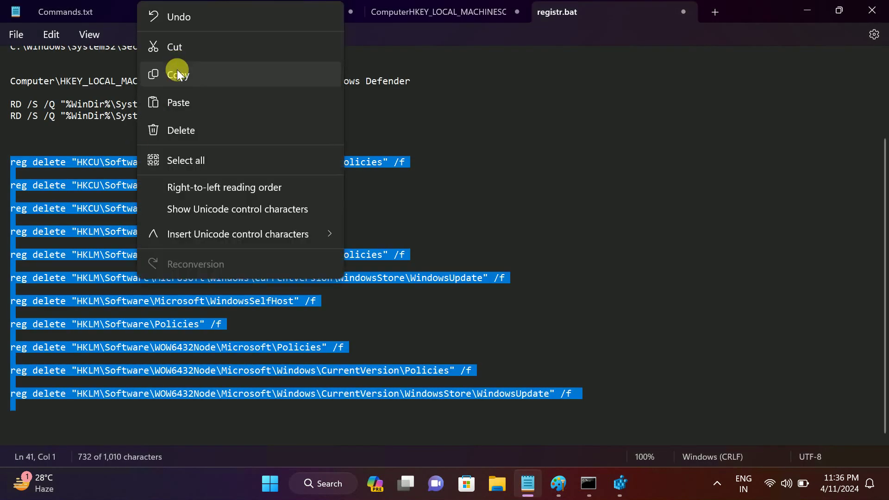
{"action": "left_click", "coordinate": [177, 70]}
{"action": "left_click", "coordinate": [588, 483]}
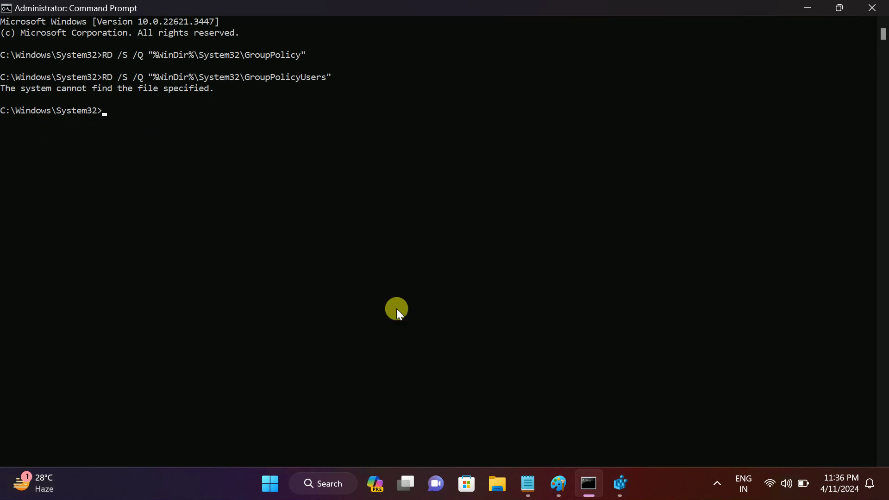
{"action": "right_click", "coordinate": [114, 120]}
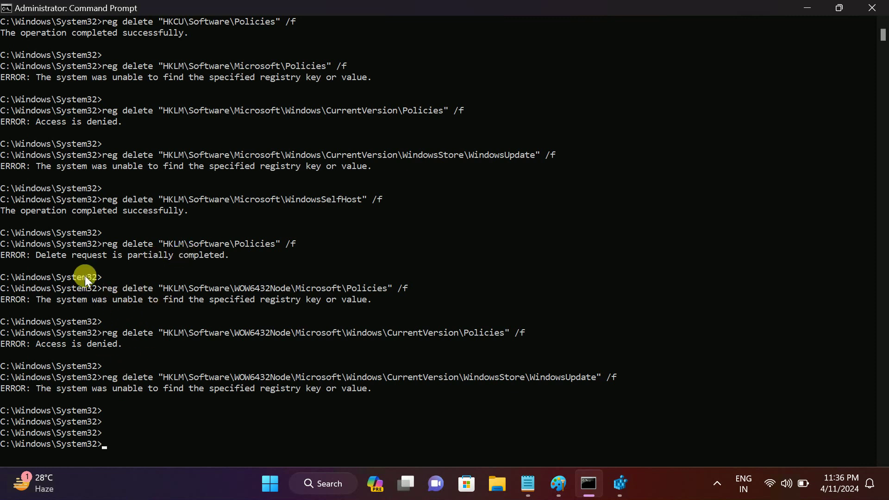
- Review the reg delete output, highlighting the HKLM Policies command, then minimize Command Prompt
{"action": "left_click_drag", "start_coordinate": [80, 289], "coordinate": [55, 289]}
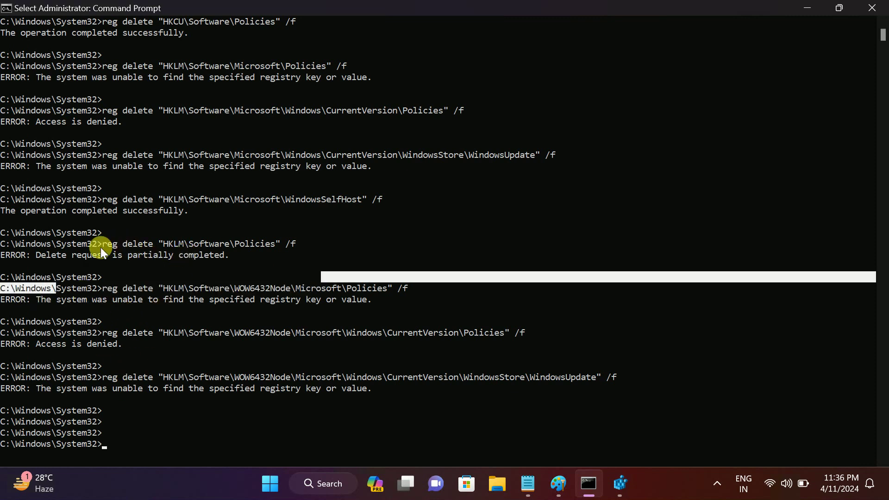
{"action": "left_click_drag", "start_coordinate": [117, 248], "coordinate": [204, 246]}
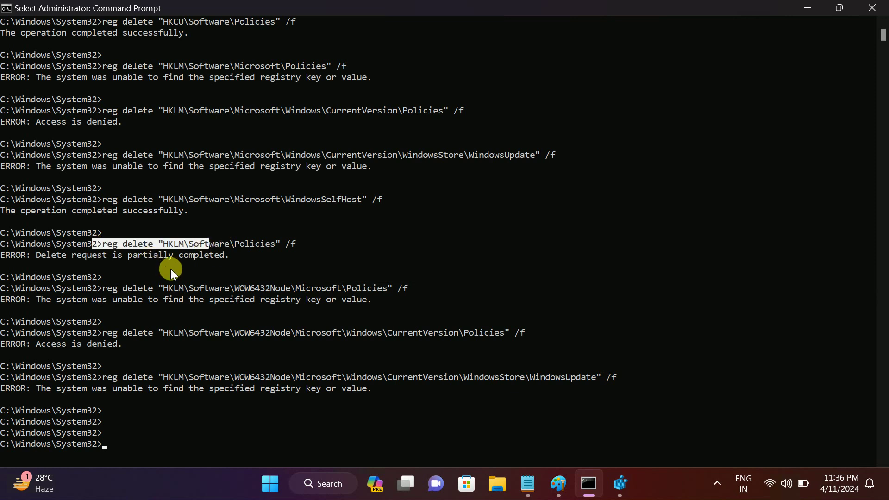
{"action": "scroll", "coordinate": [170, 269], "scroll_direction": "up", "scroll_amount": 3}
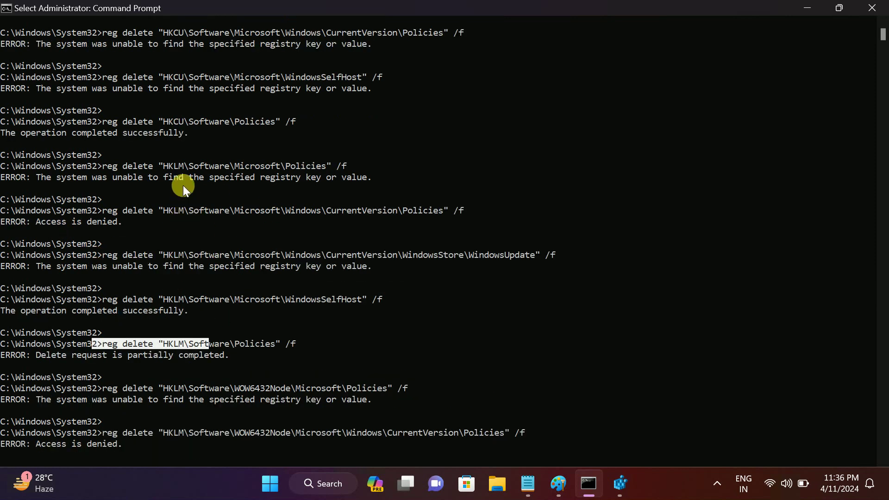
{"action": "scroll", "coordinate": [207, 119], "scroll_direction": "up", "scroll_amount": 3}
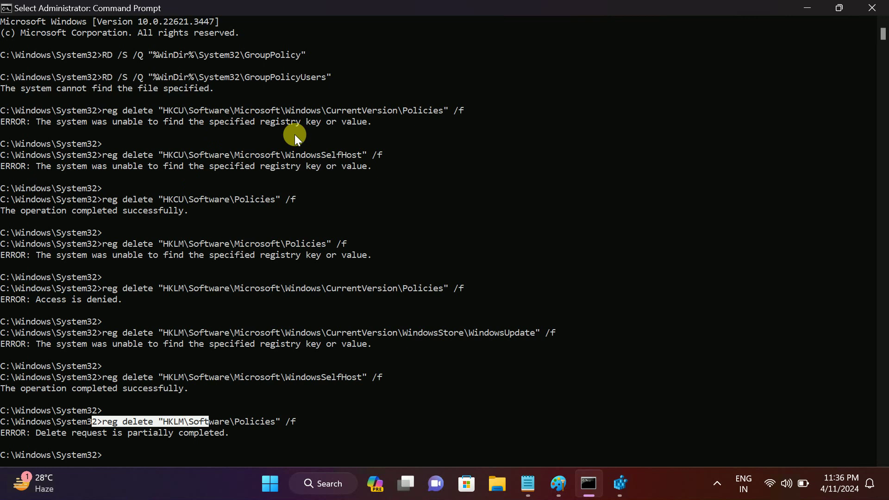
{"action": "left_click", "coordinate": [809, 6]}
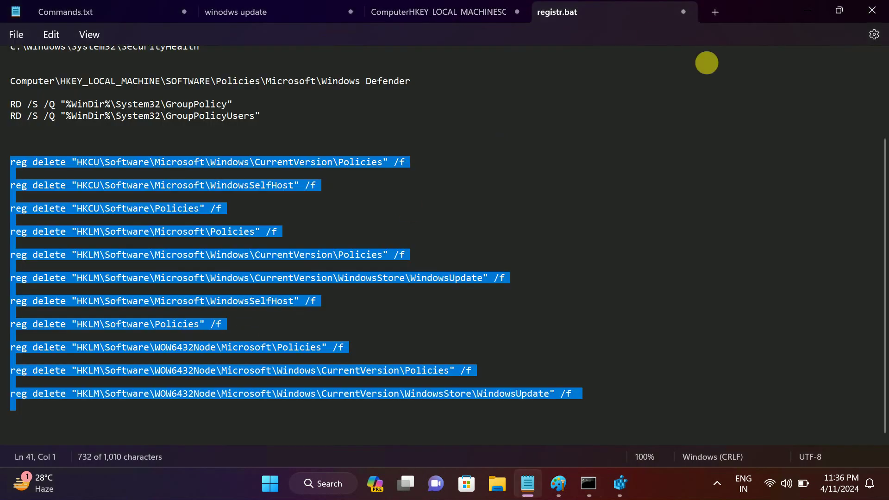
- Minimize Notepad, show the Start menu's Restart option, then dismiss the menu without restarting
{"action": "left_click", "coordinate": [810, 7]}
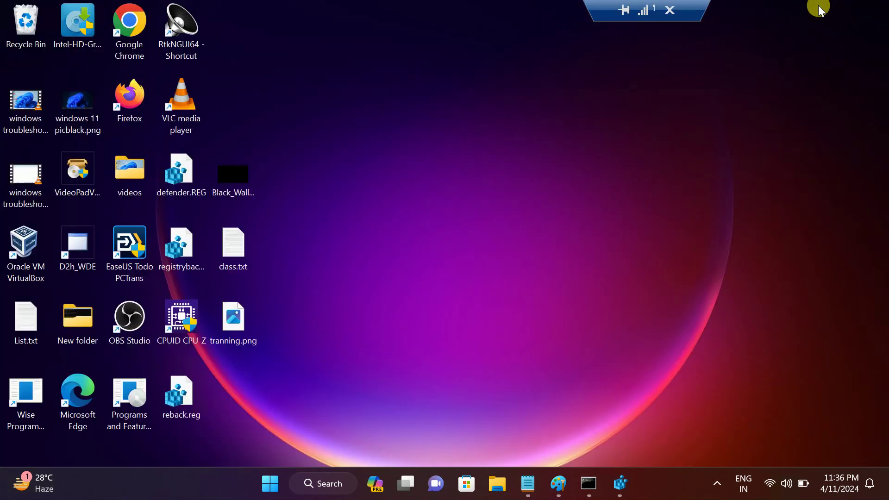
{"action": "left_click", "coordinate": [270, 486]}
{"action": "left_click", "coordinate": [617, 435]}
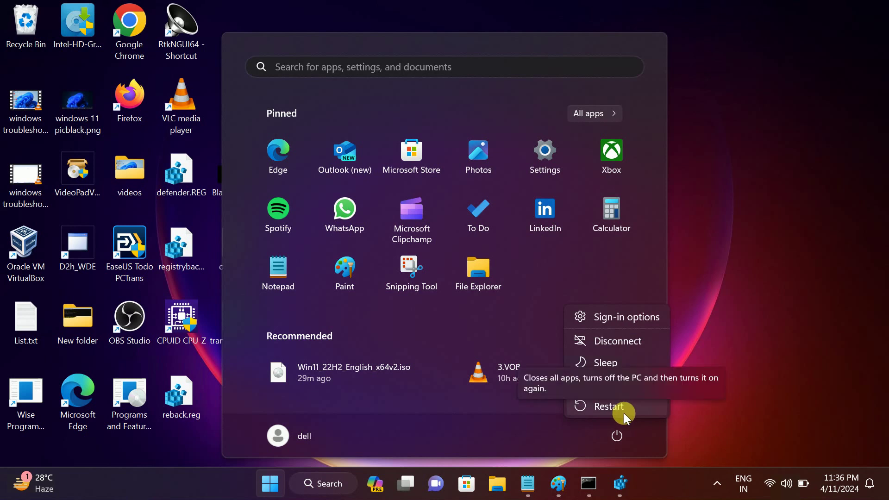
{"action": "left_click", "coordinate": [699, 282]}
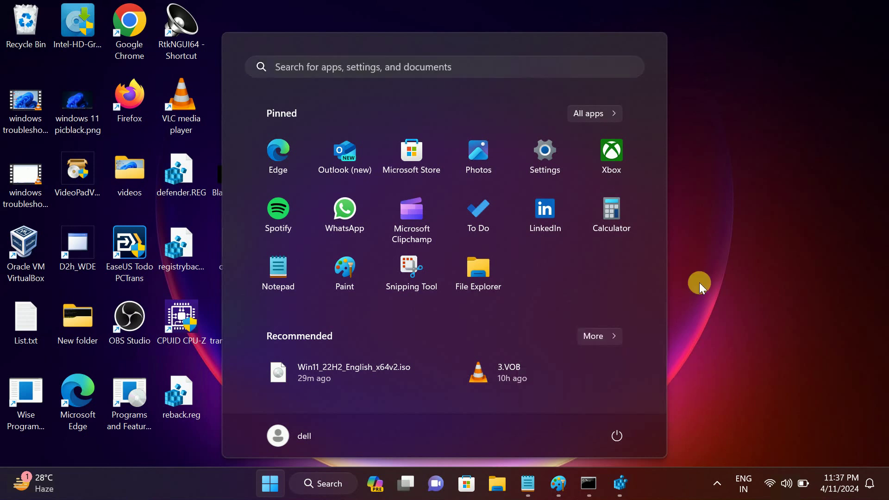
{"action": "left_click", "coordinate": [700, 285]}
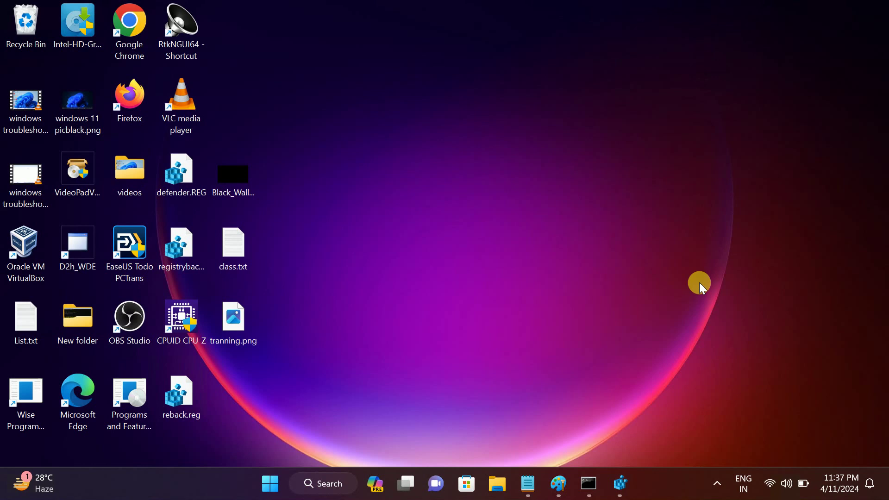